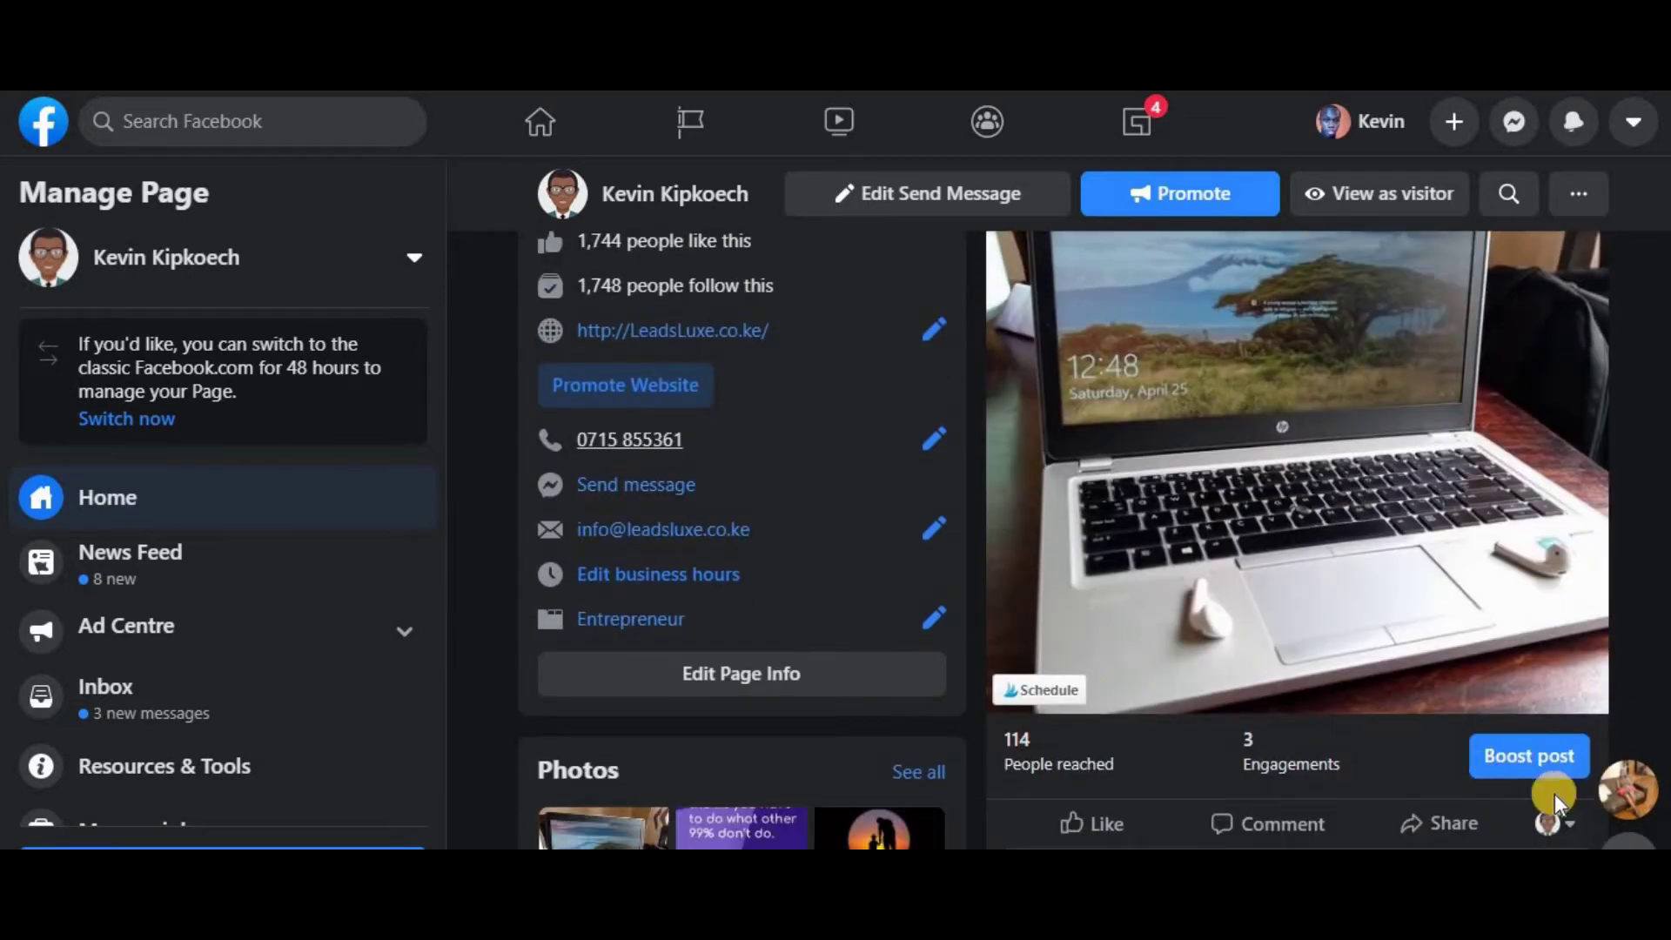
# Start the Boost post setup for the laptop photo post on the Page.
pyautogui.click(1529, 755)
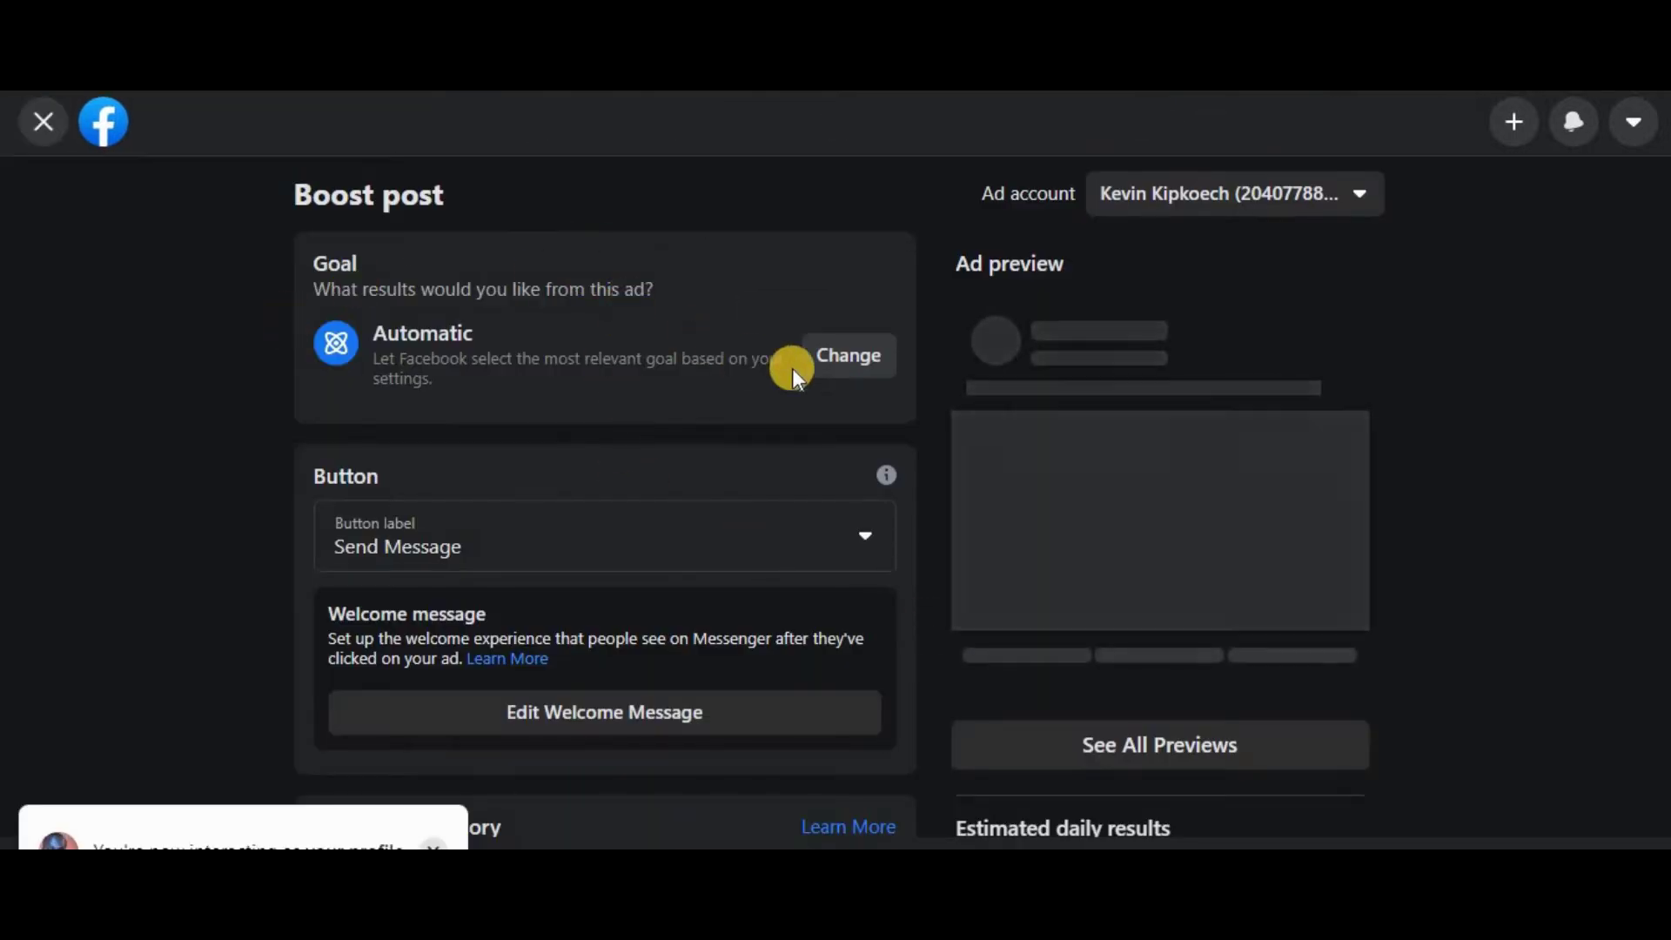
pyautogui.click(845, 366)
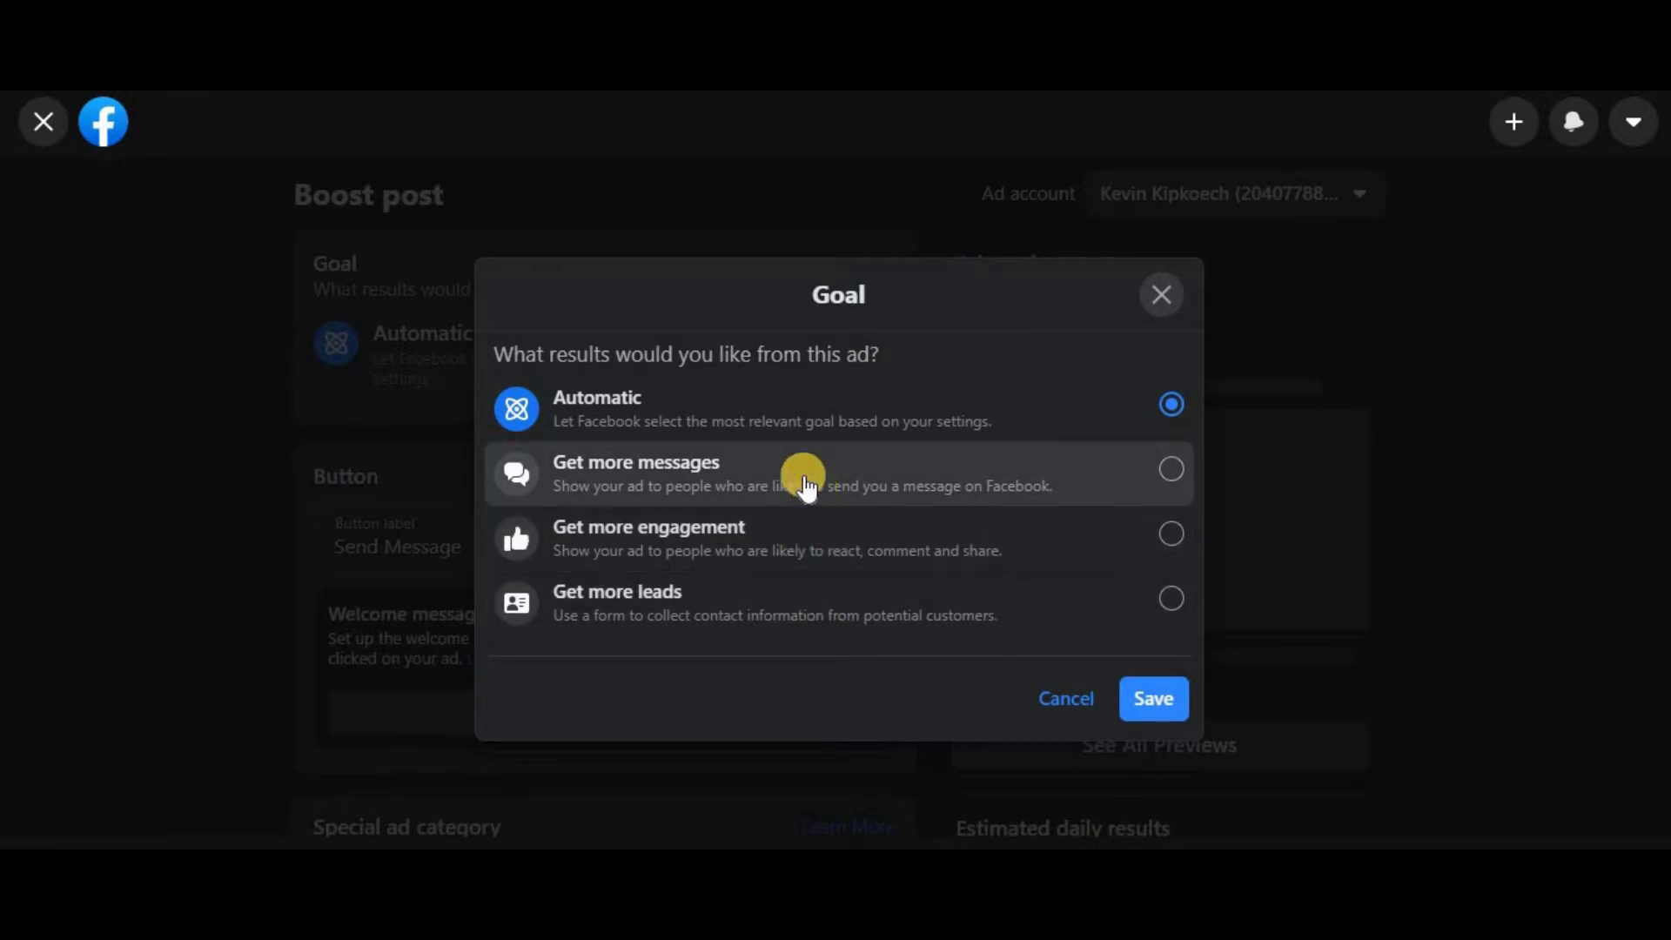
pyautogui.click(1123, 477)
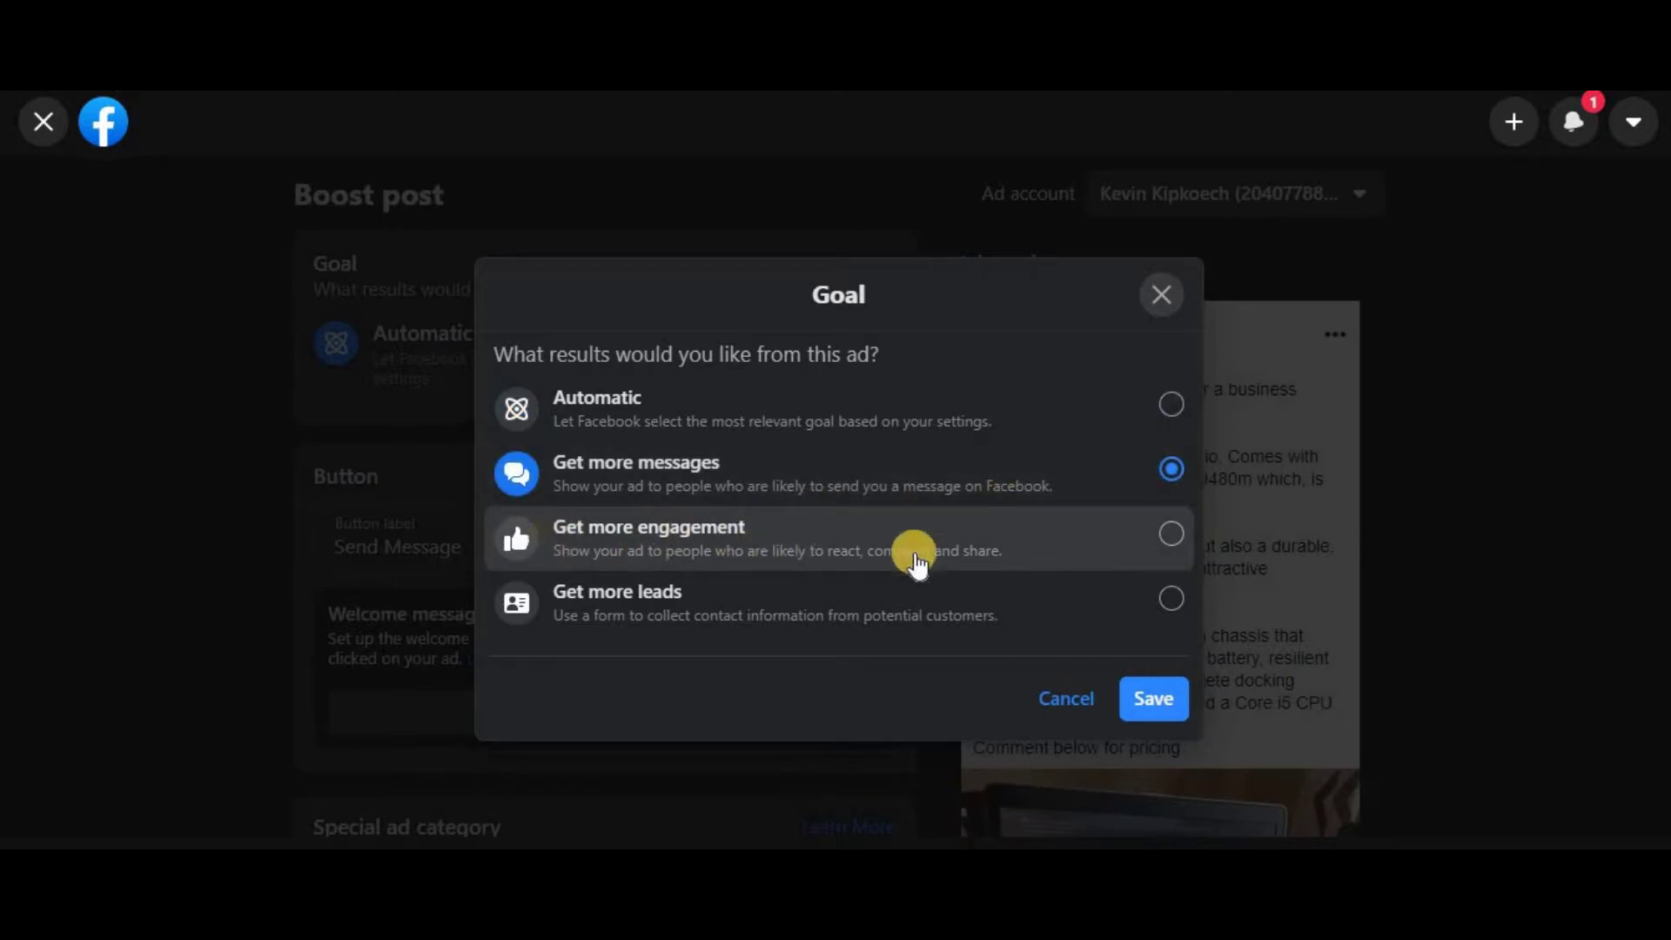
pyautogui.click(1098, 544)
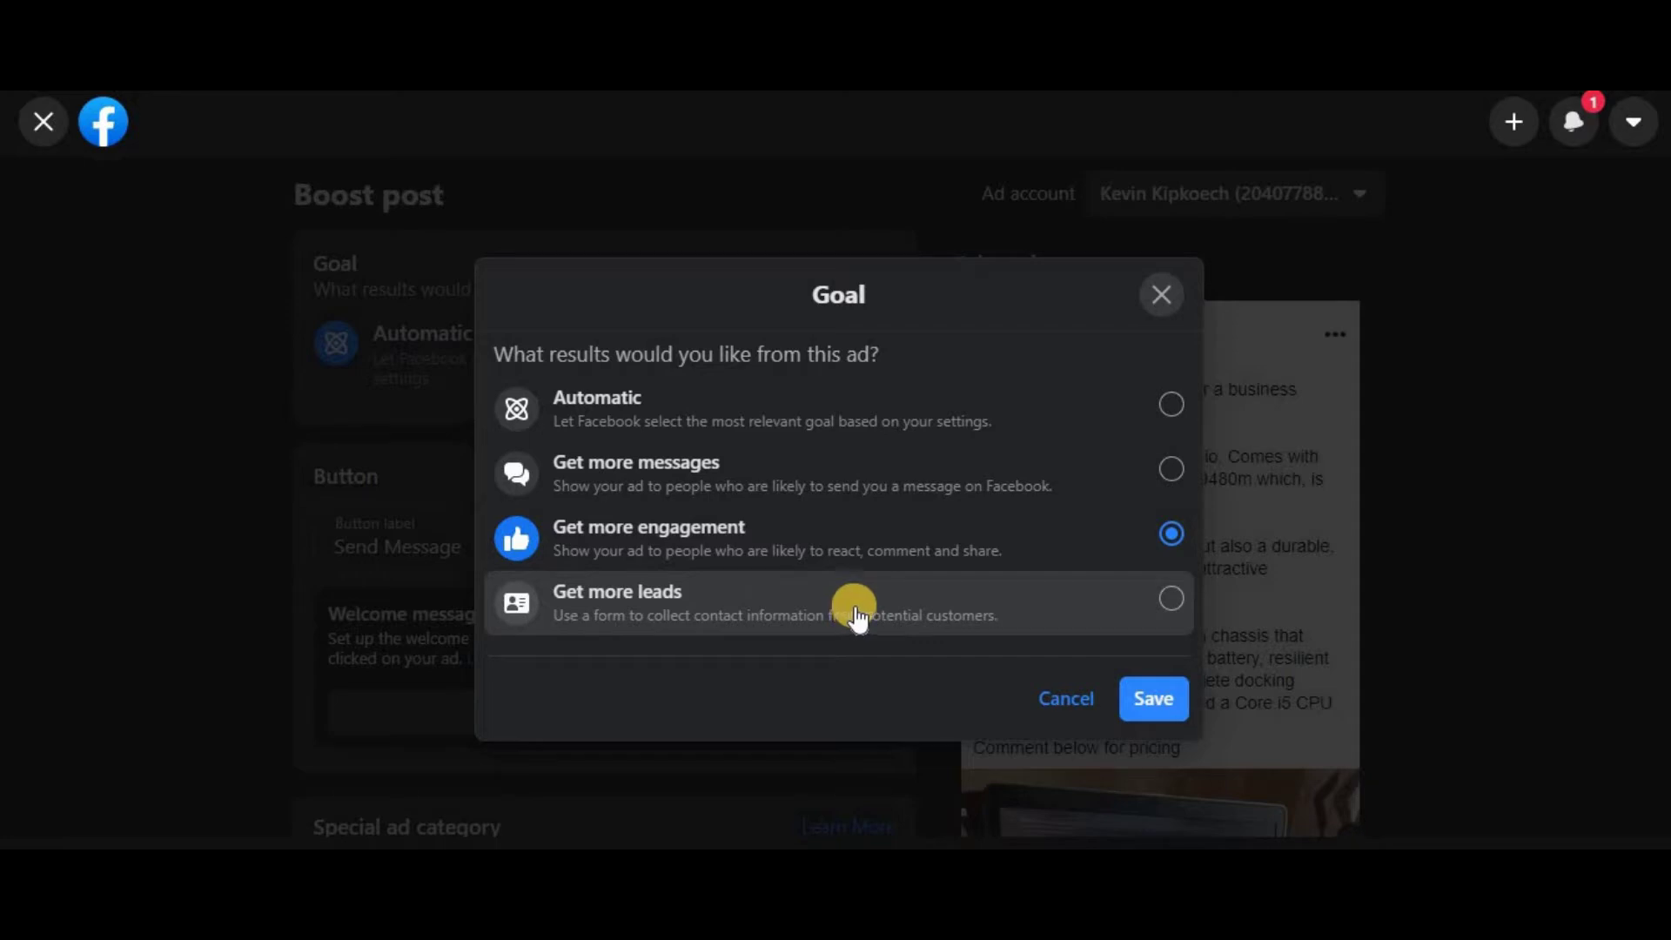
pyautogui.click(857, 615)
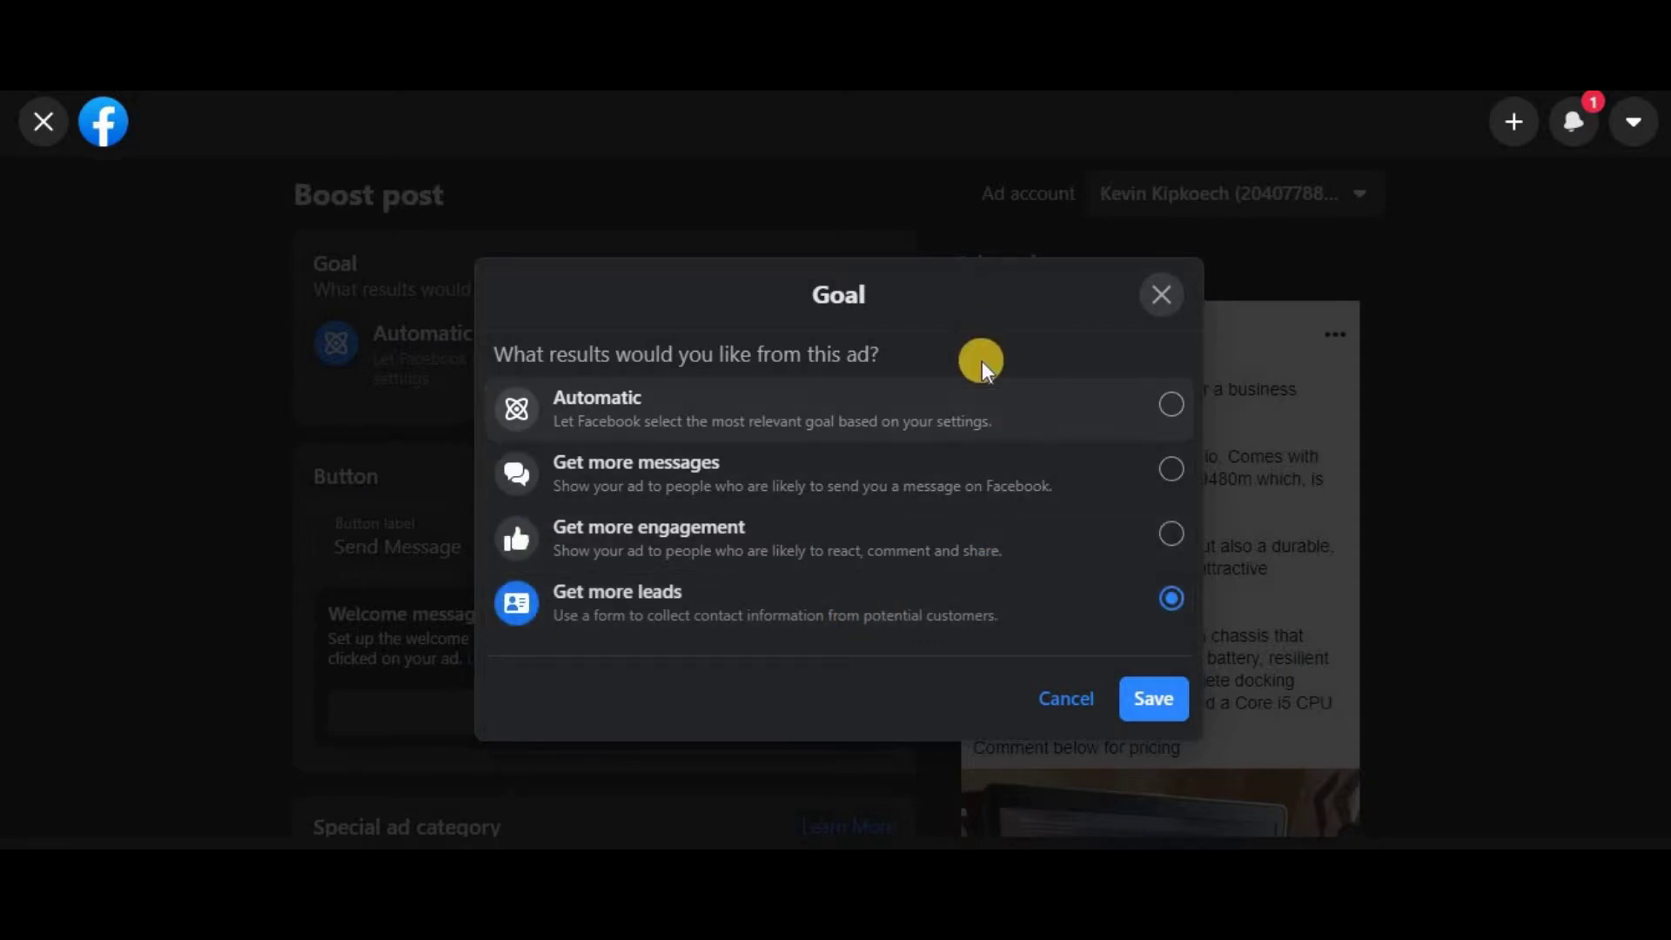
pyautogui.click(992, 389)
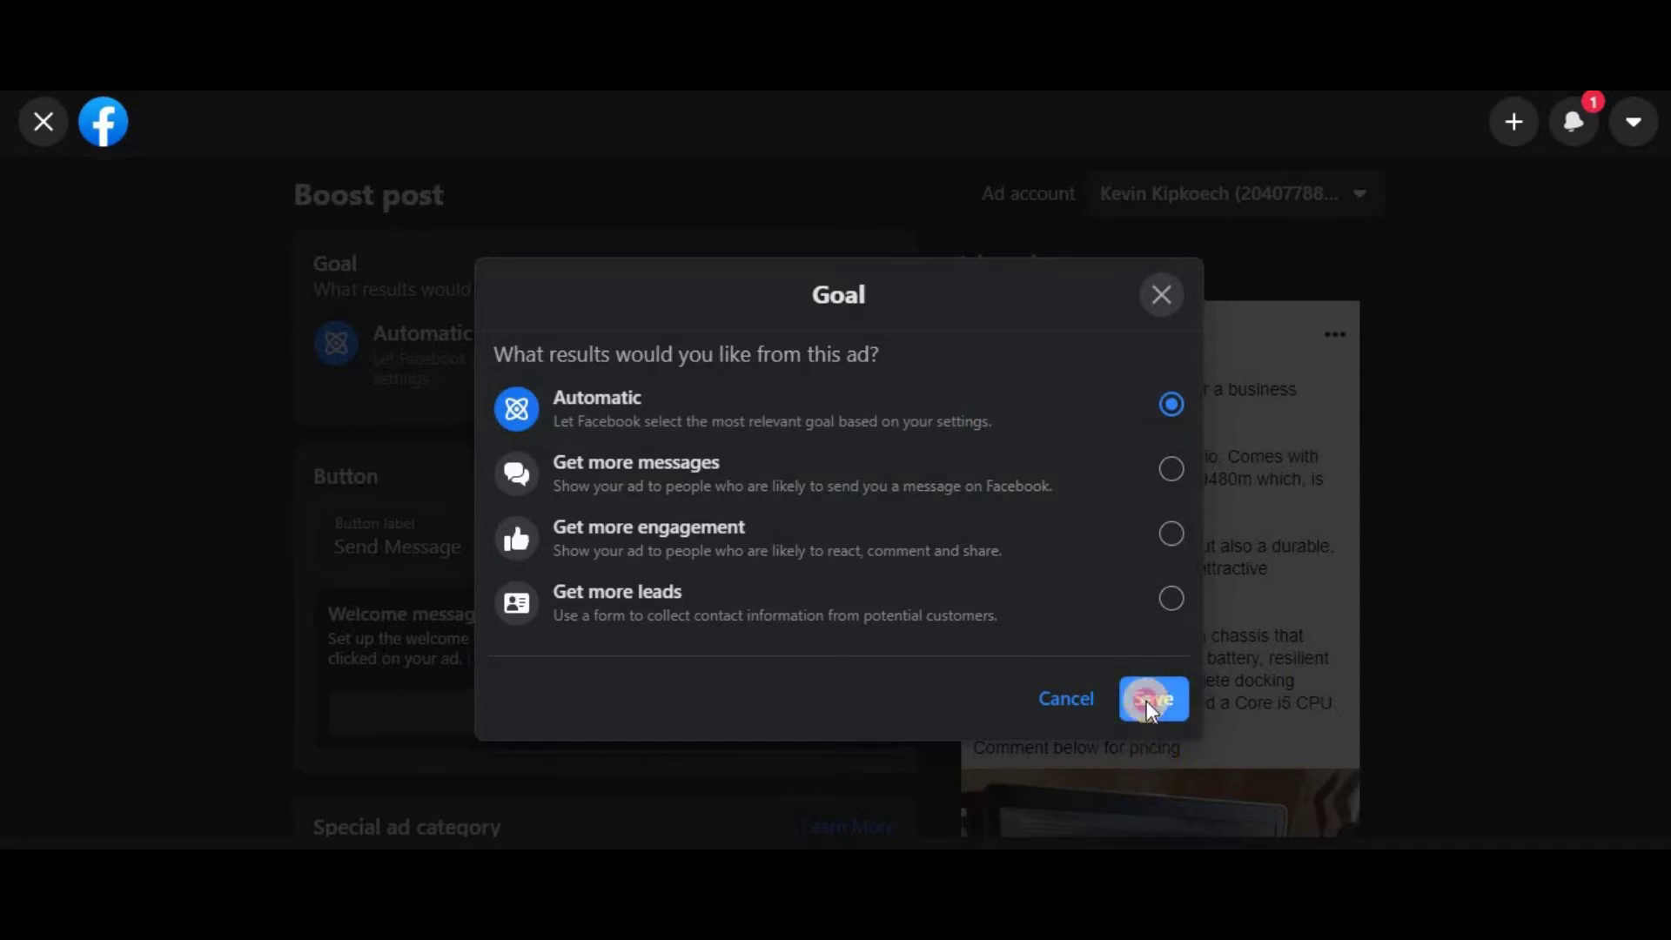
pyautogui.click(1148, 700)
pyautogui.scroll(-3, 736, 599)
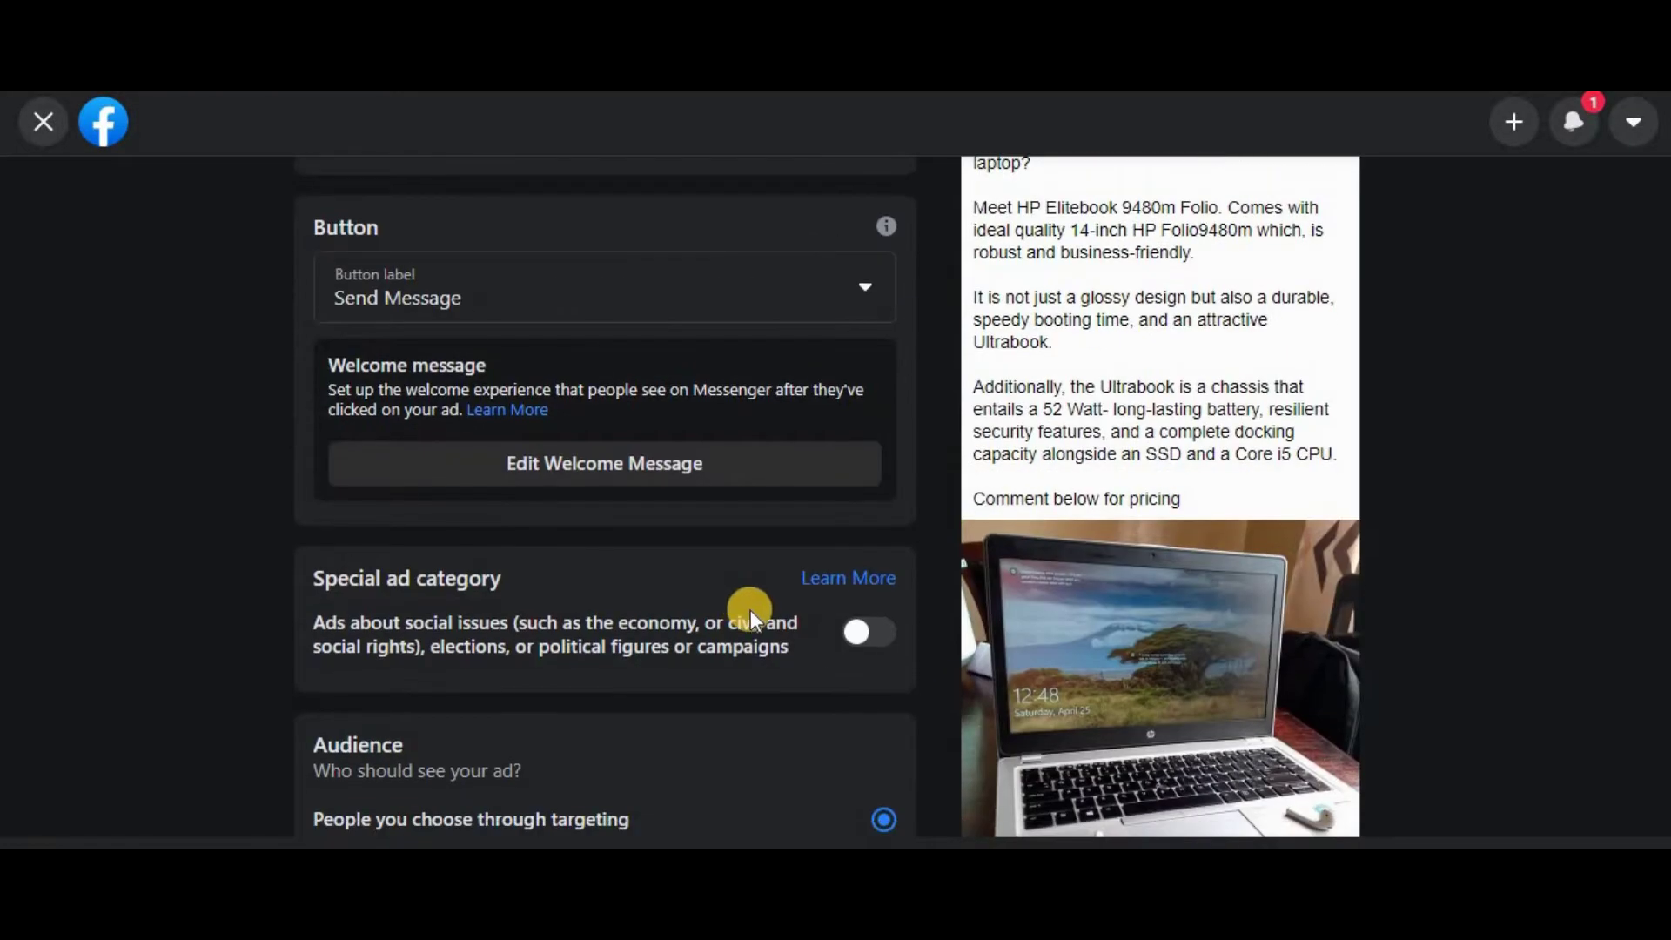
# Set the ad button label to Learn More, keeping the LeadsLuxe.co.ke website URL.
pyautogui.scroll(3, 750, 609)
pyautogui.click(492, 540)
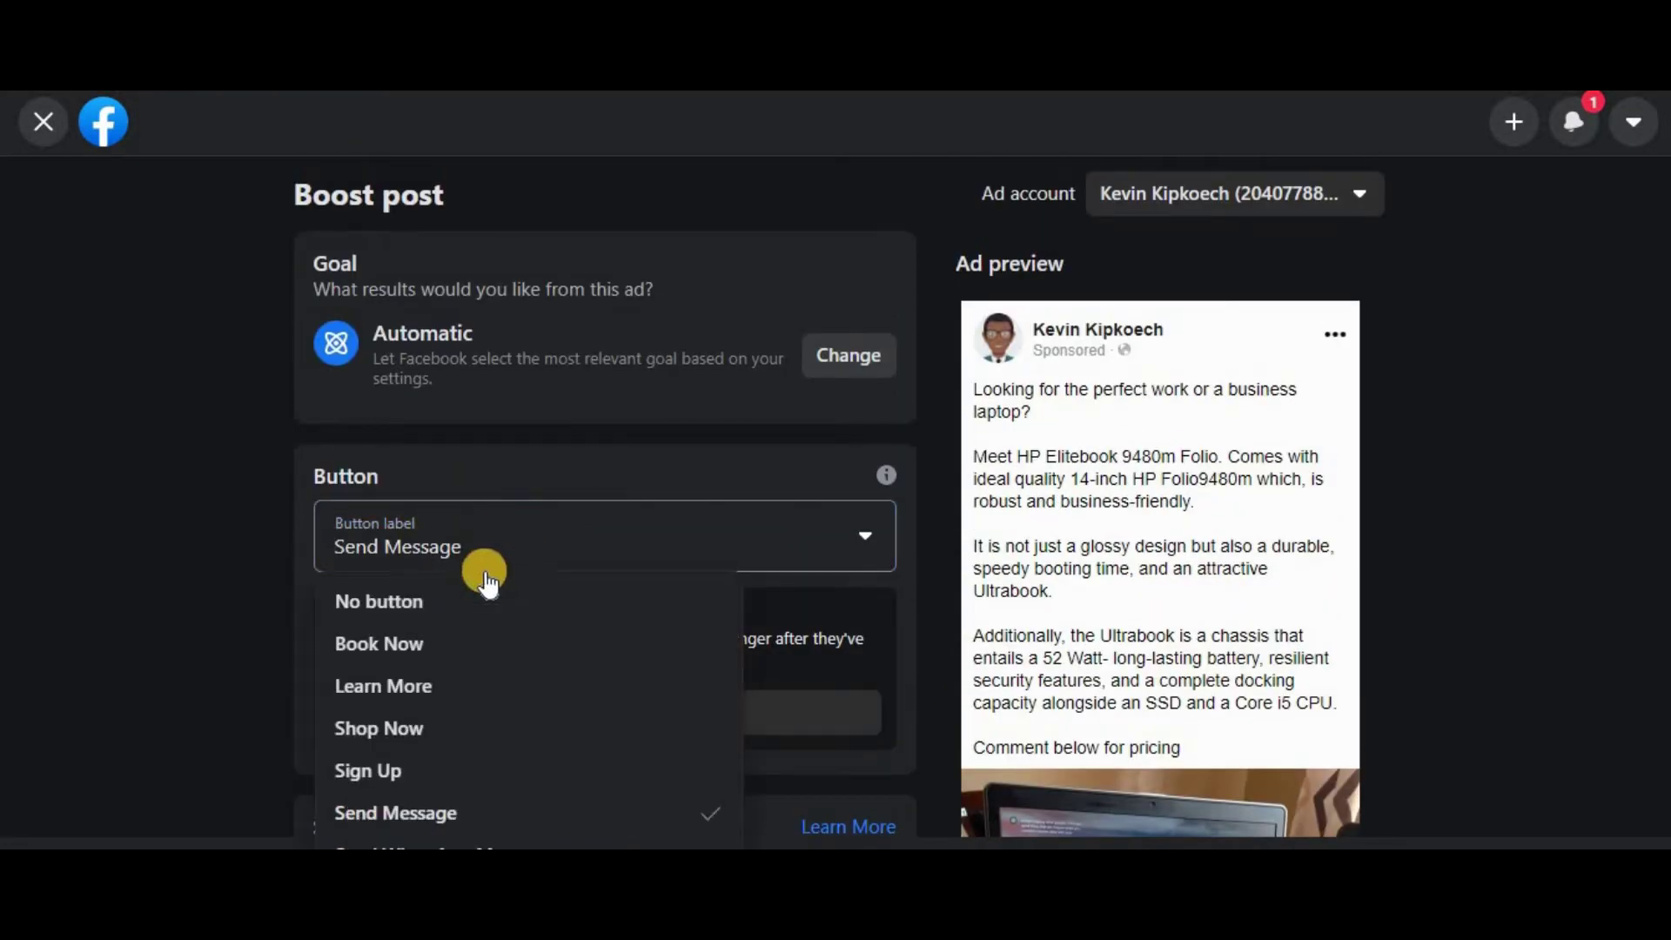
pyautogui.click(507, 709)
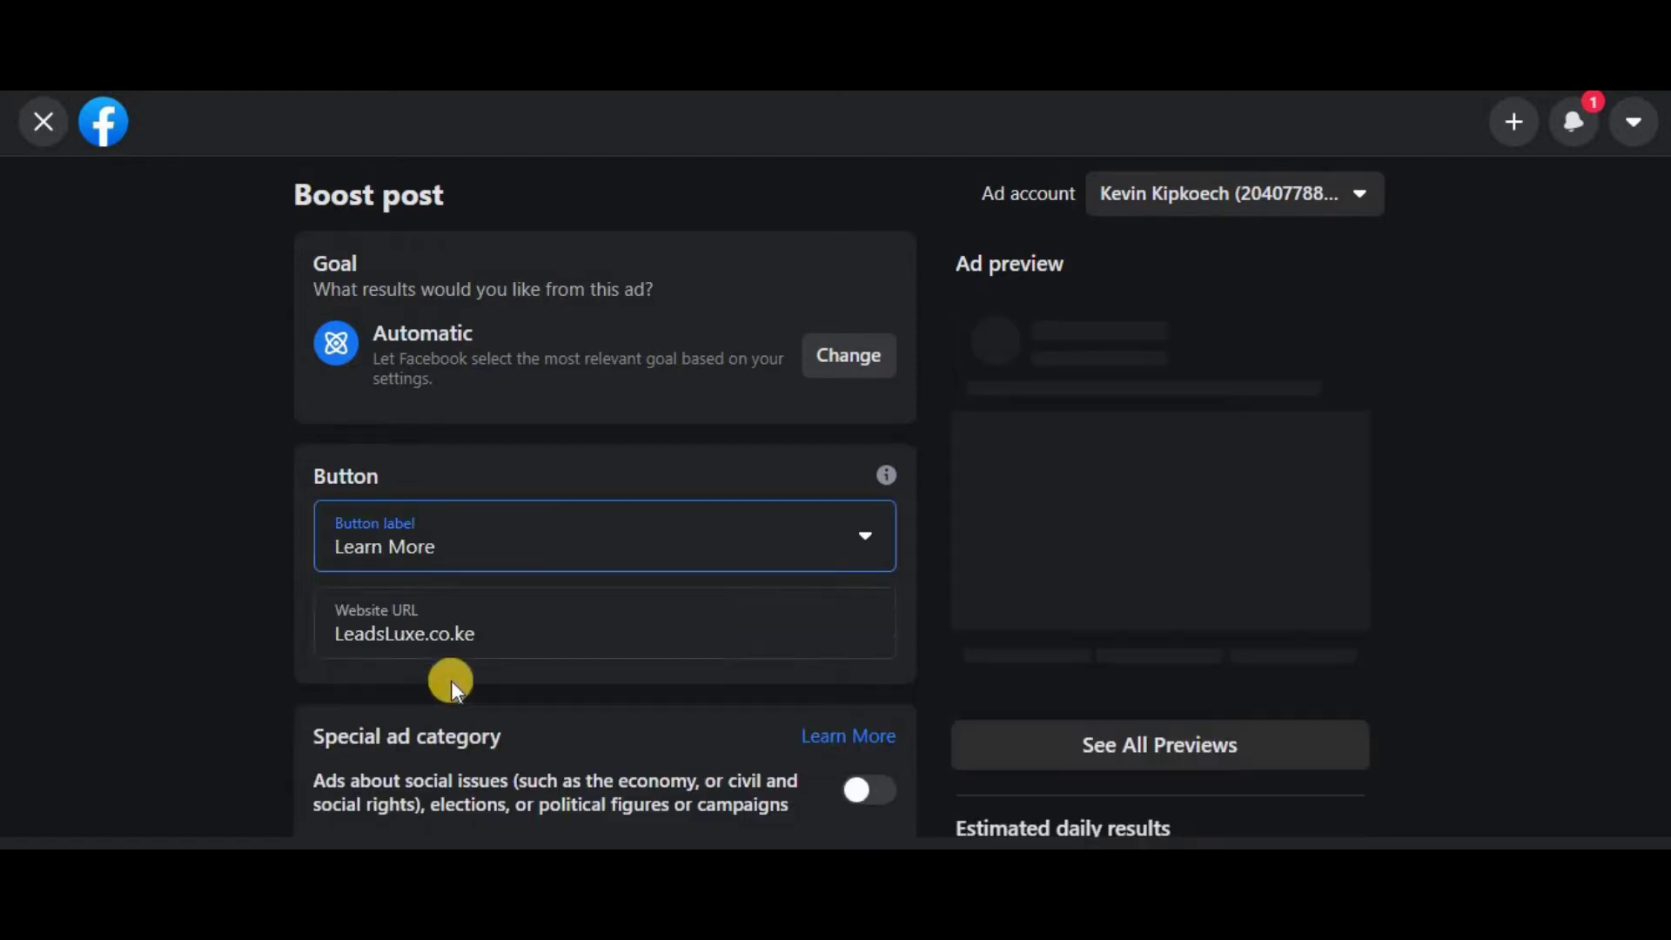
pyautogui.click(493, 551)
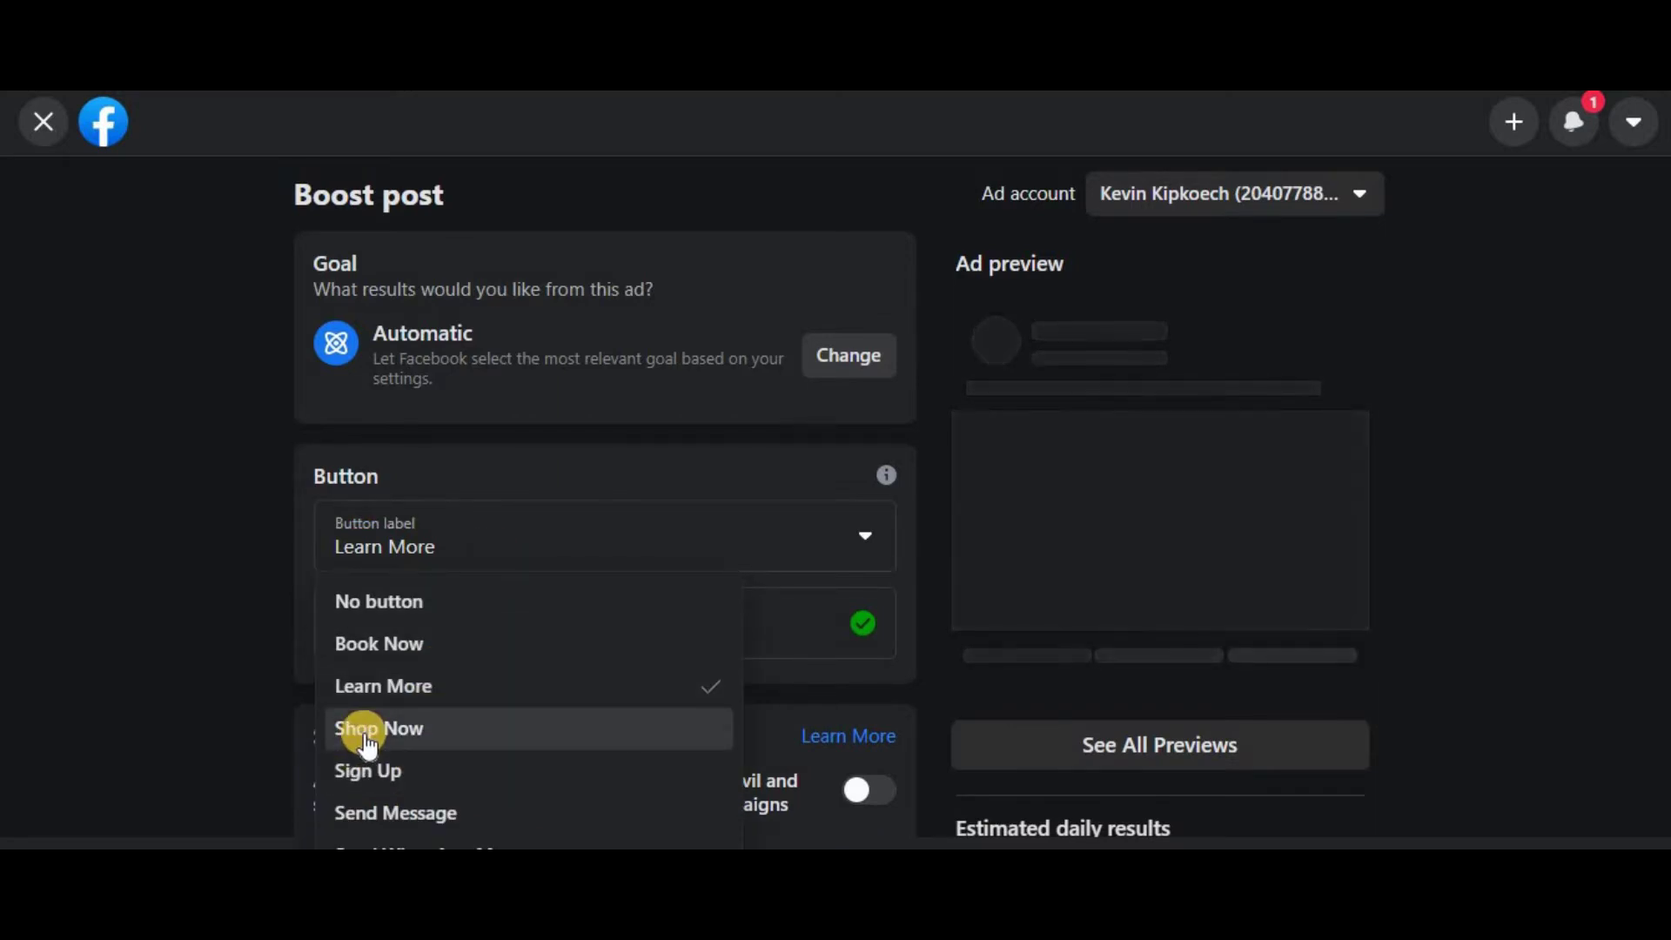
pyautogui.scroll(-2, 369, 735)
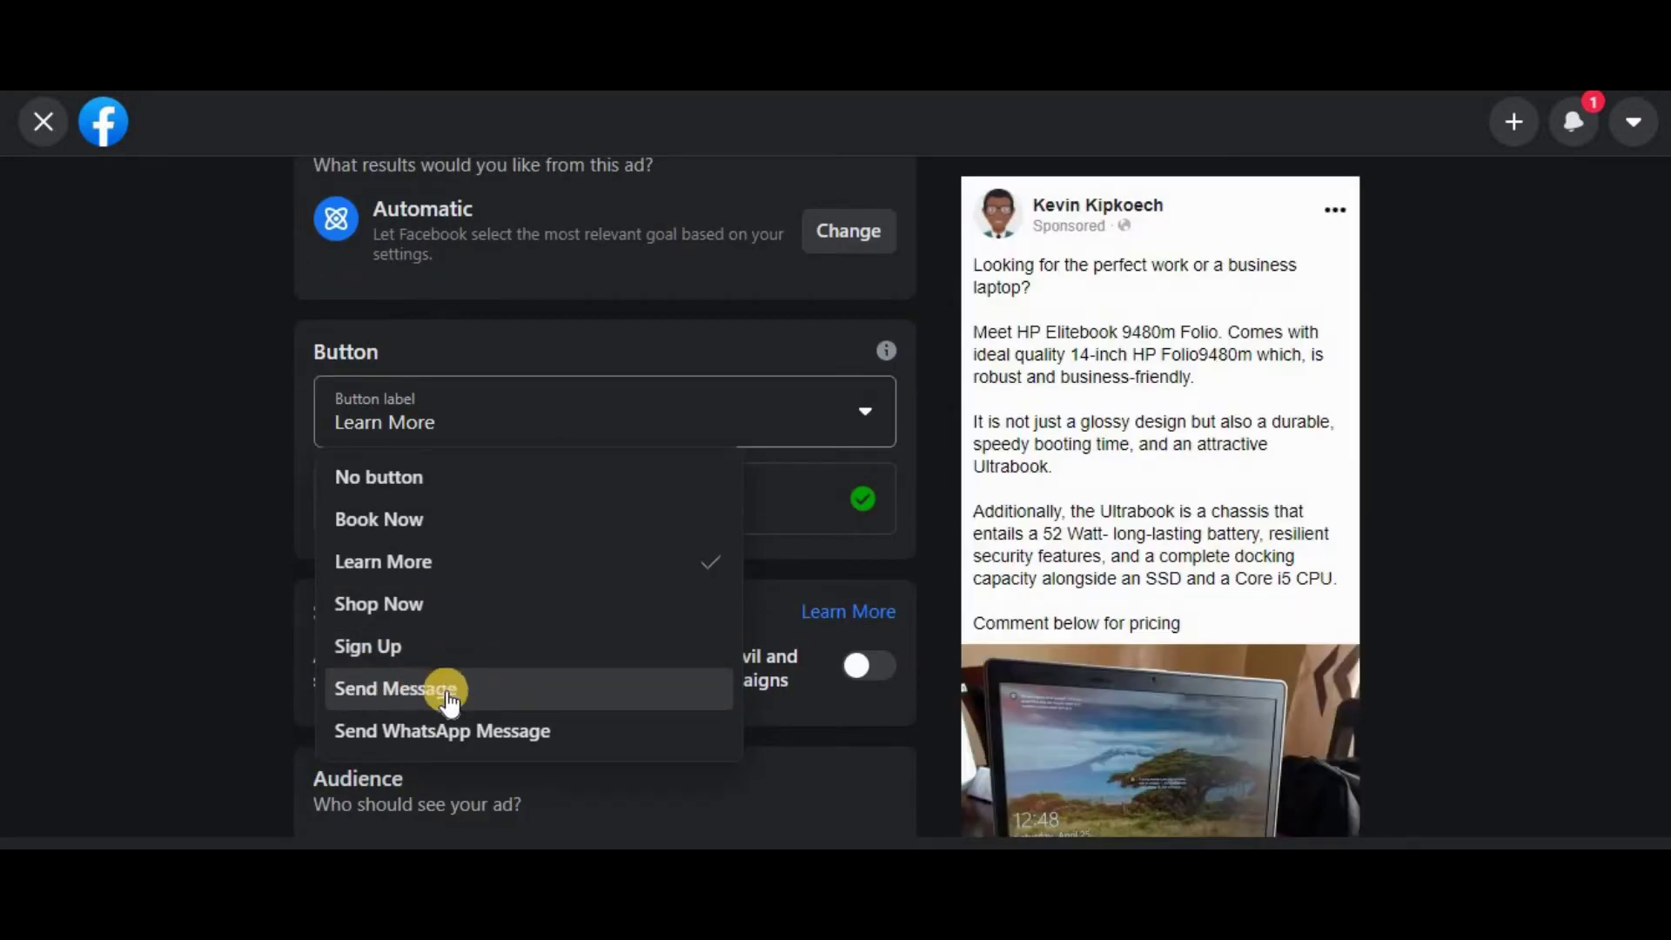
pyautogui.click(482, 557)
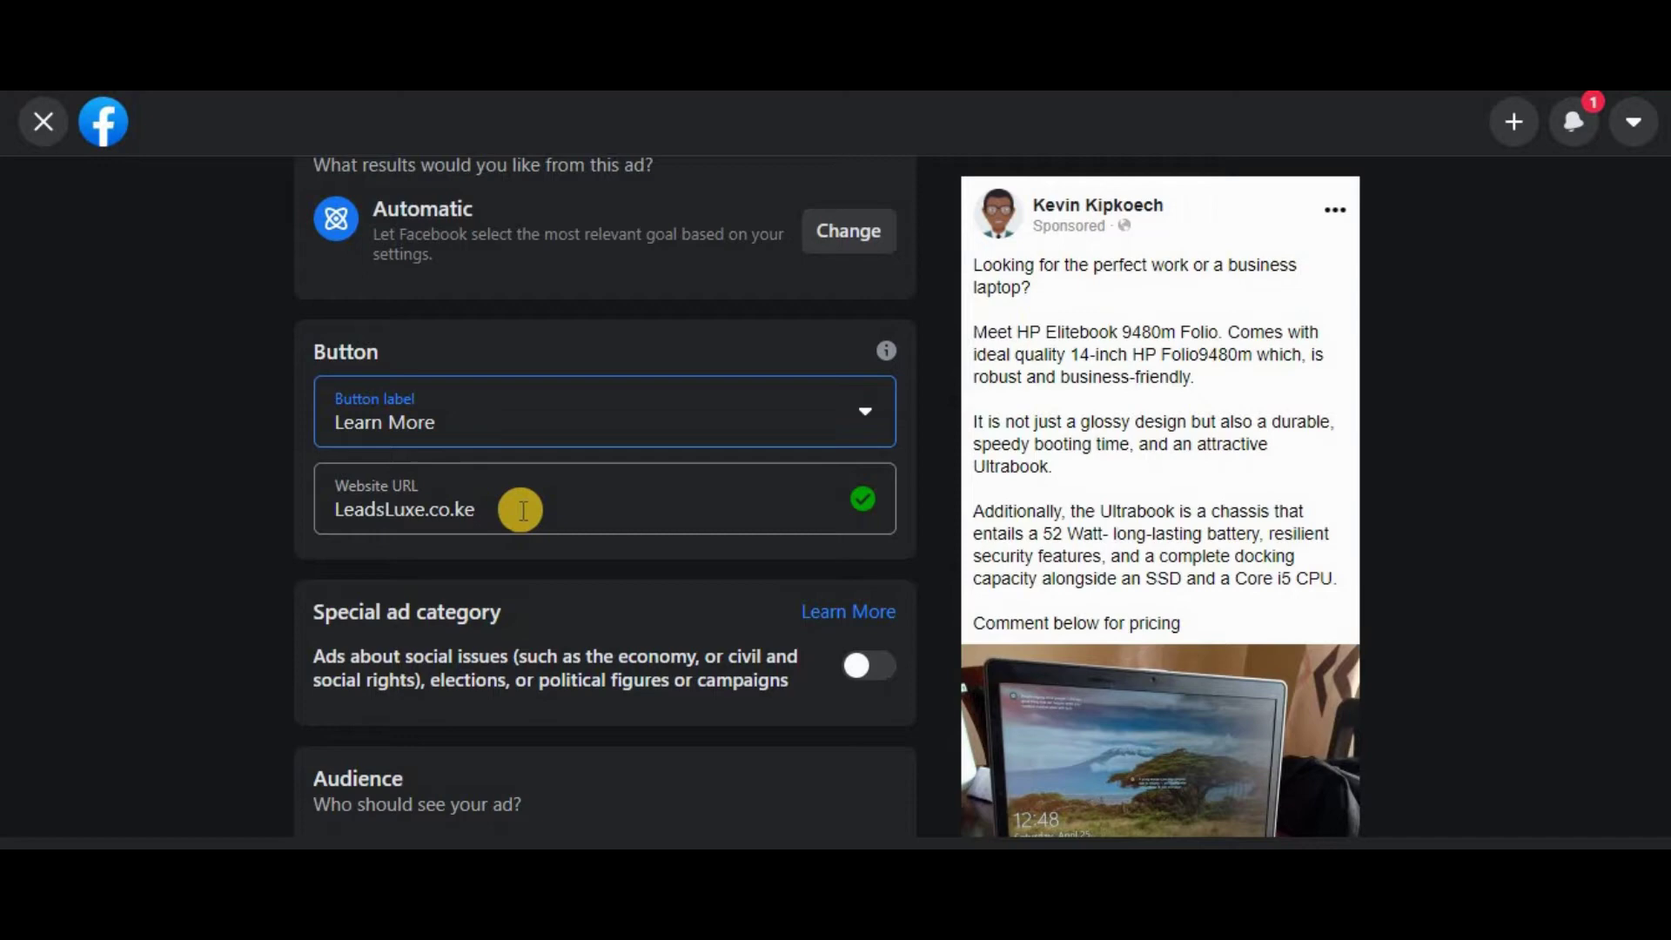
# Review the special ad category description, leaving the category switched off.
pyautogui.scroll(-1, 522, 510)
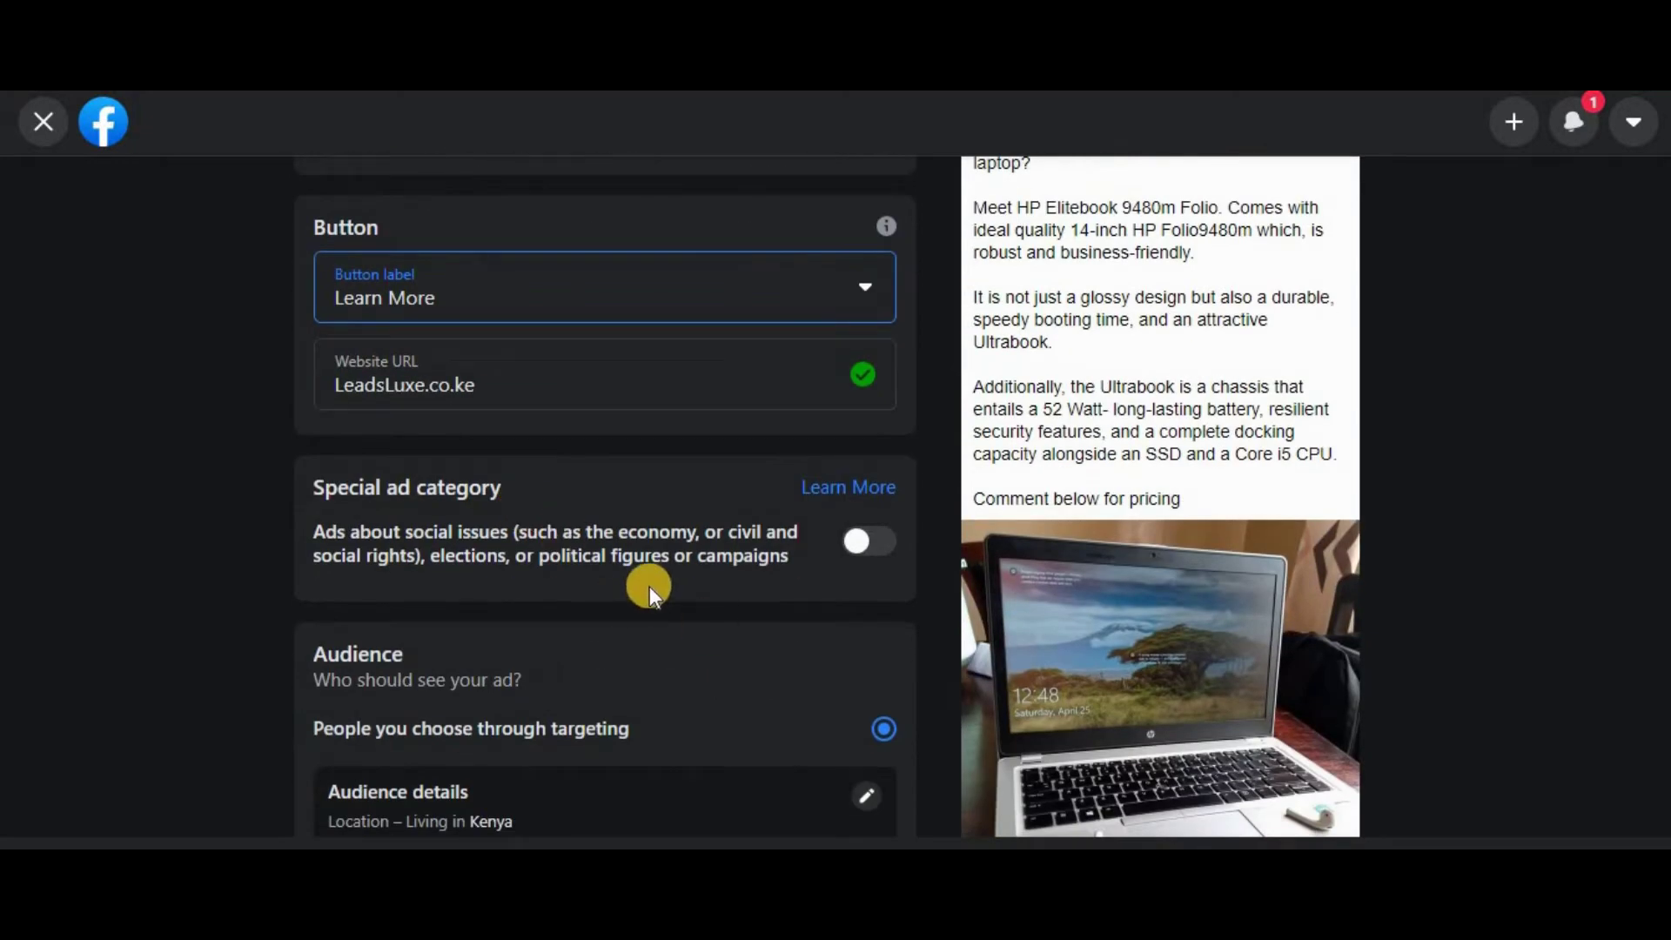
pyautogui.click(525, 502)
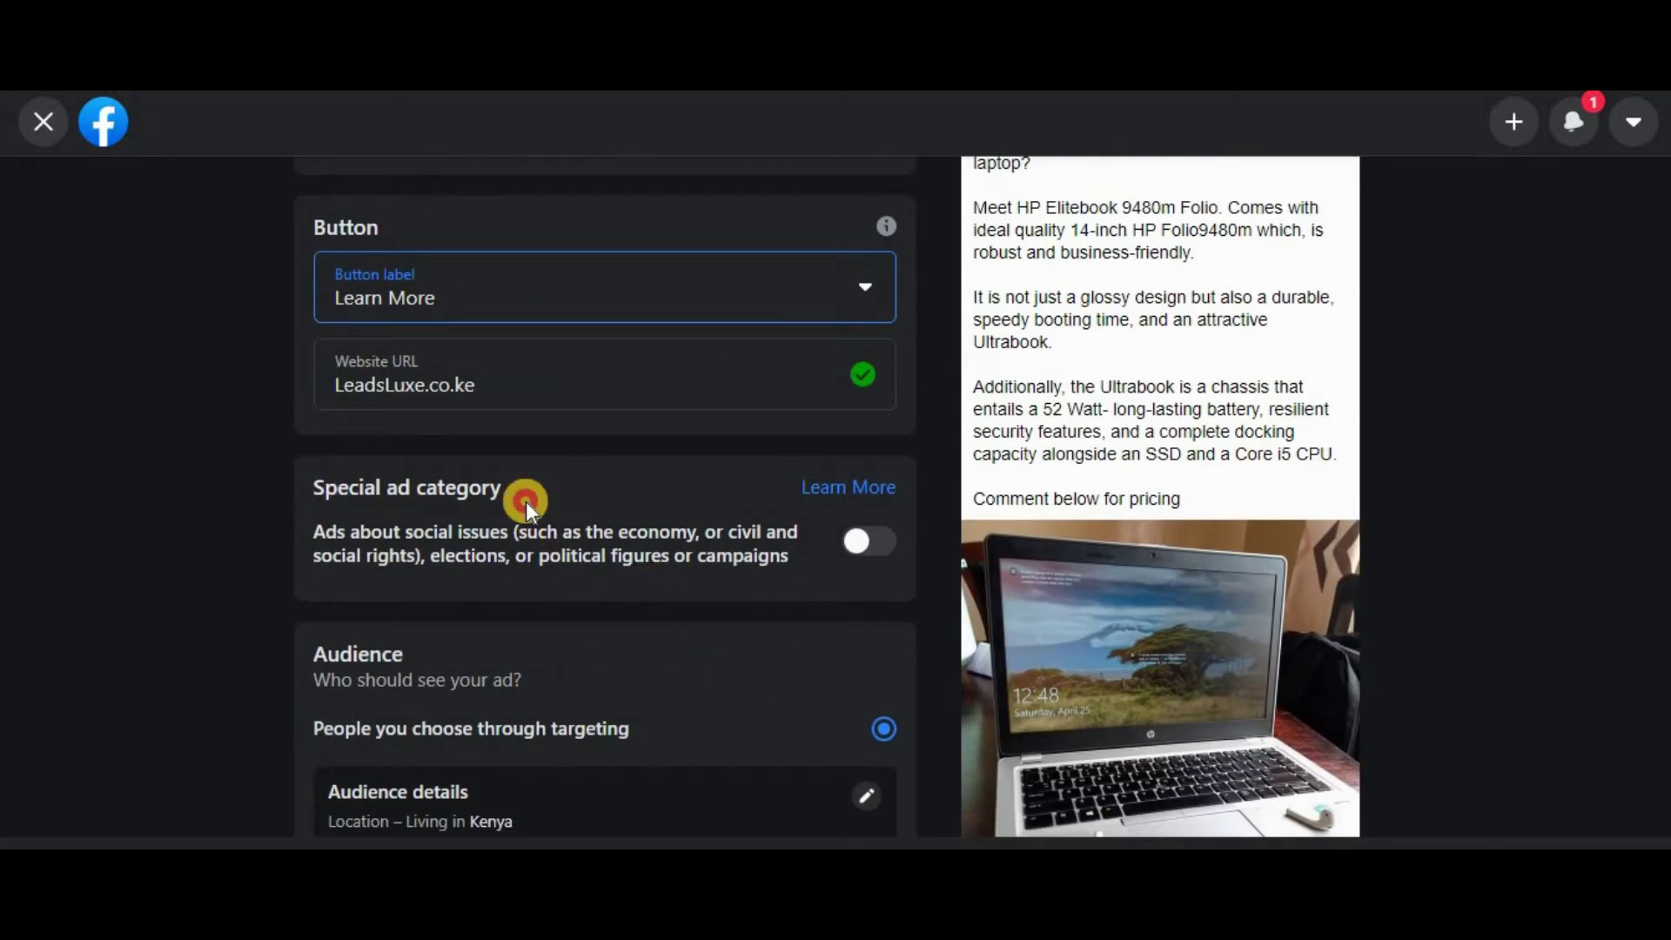
pyautogui.moveTo(525, 501); pyautogui.dragTo(509, 533)
pyautogui.click(514, 567)
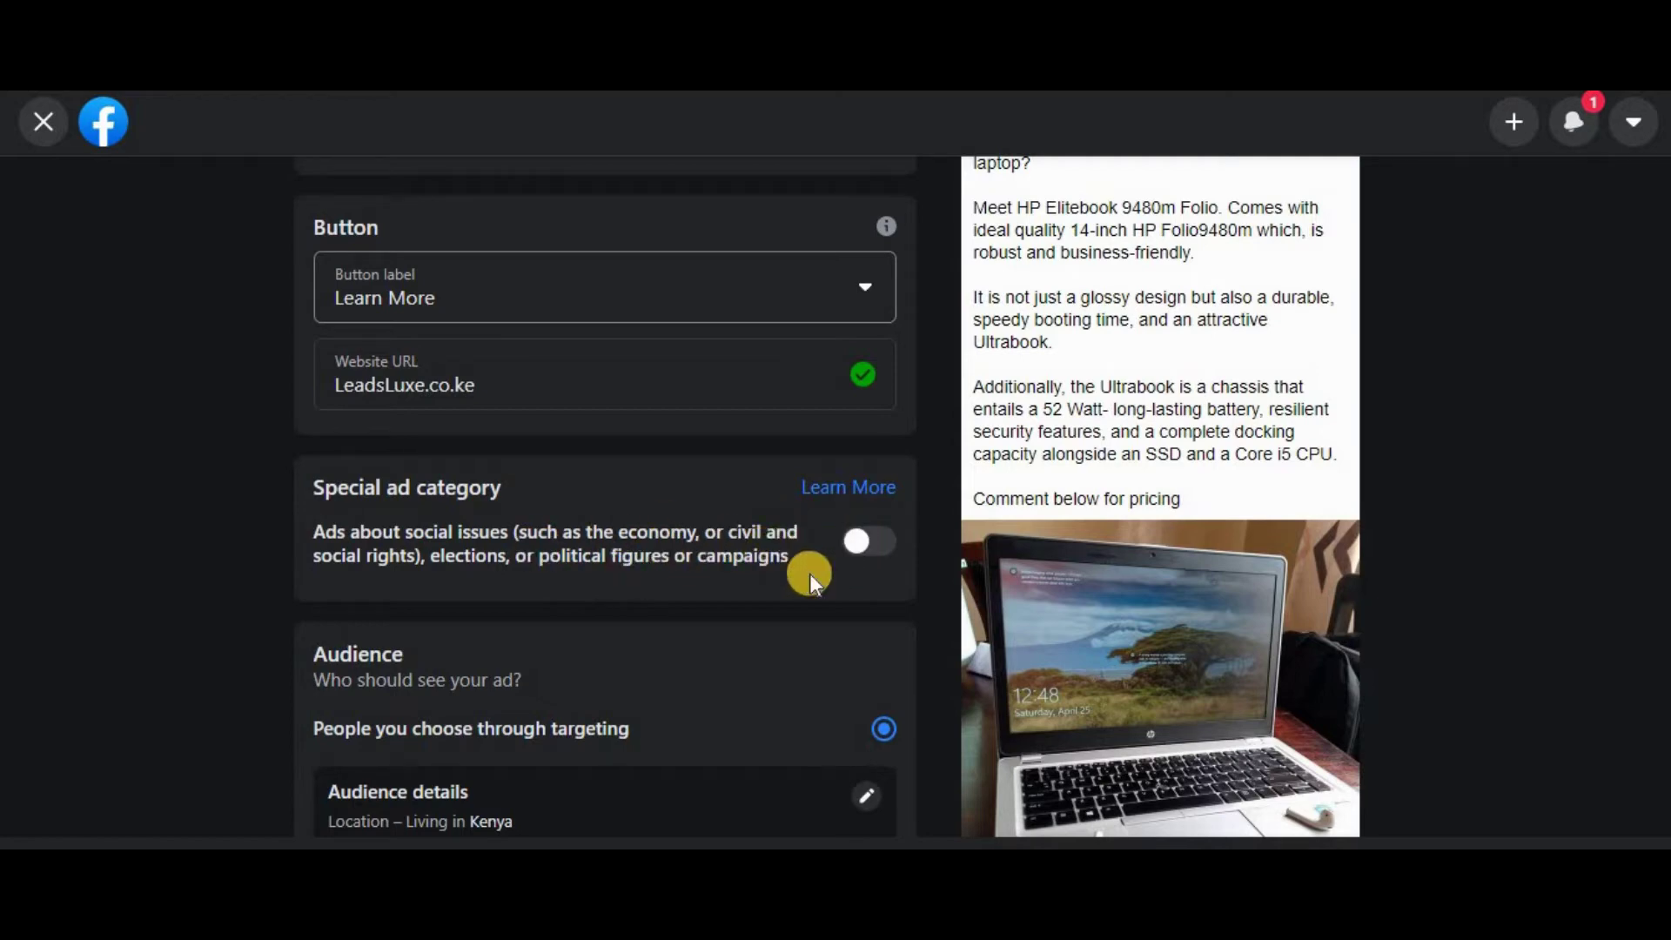
pyautogui.scroll(-4, 643, 603)
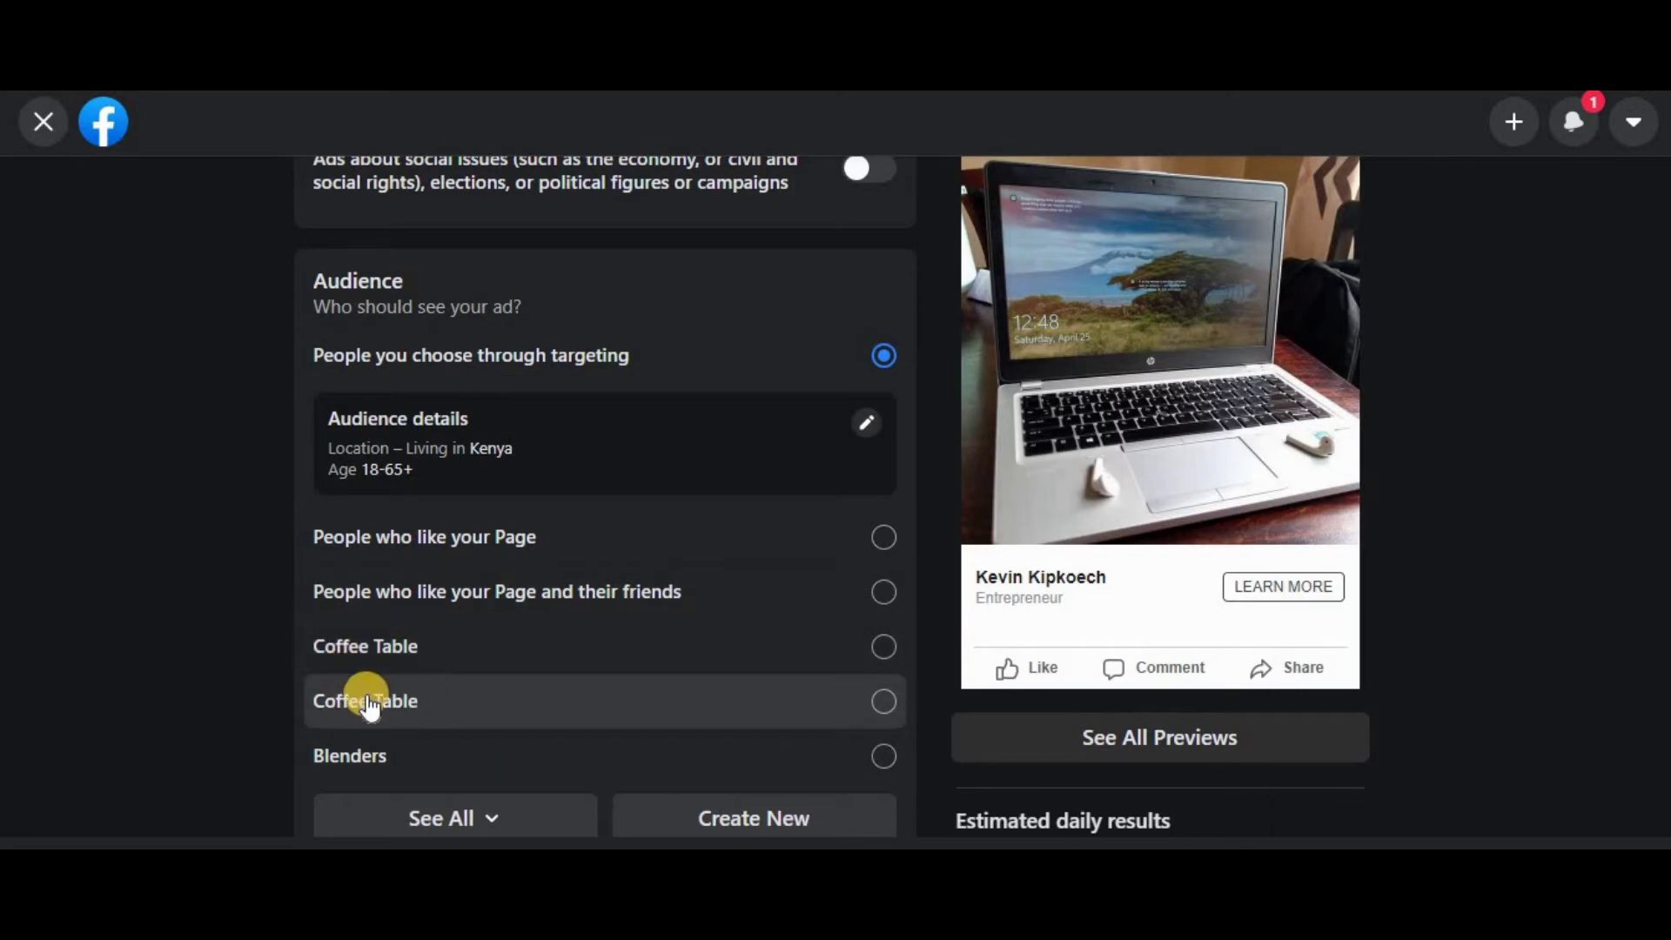
pyautogui.scroll(-5, 880, 635)
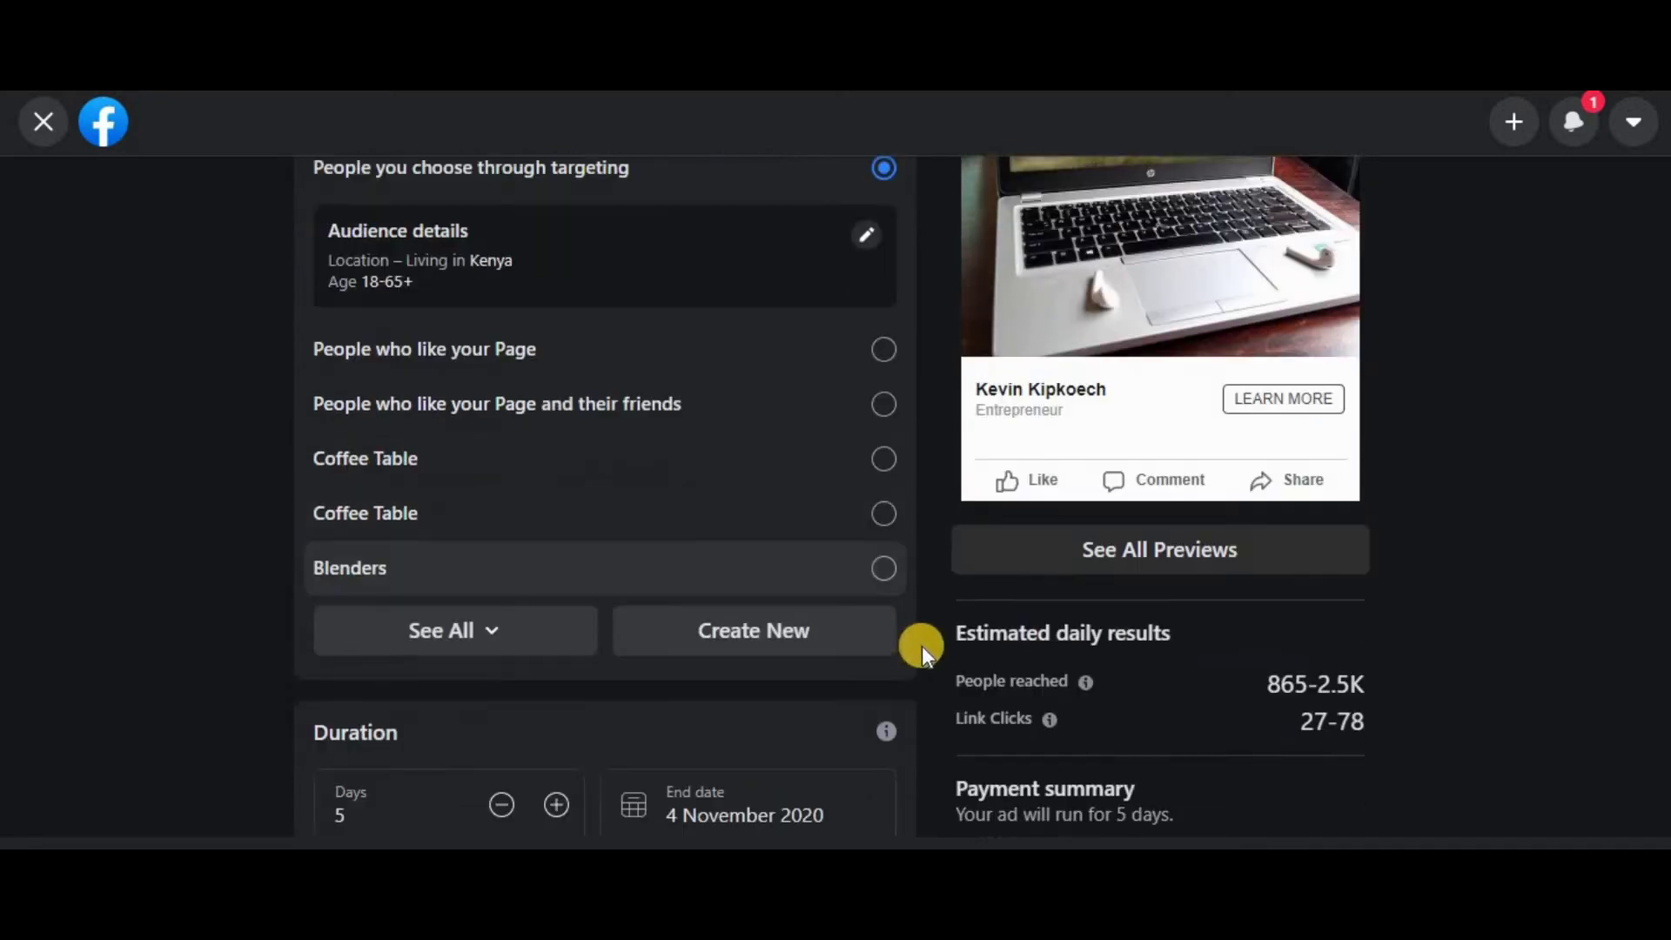
# Change the boost duration from 5 days to 30 days, ending 29 November 2020.
pyautogui.scroll(-2, 941, 627)
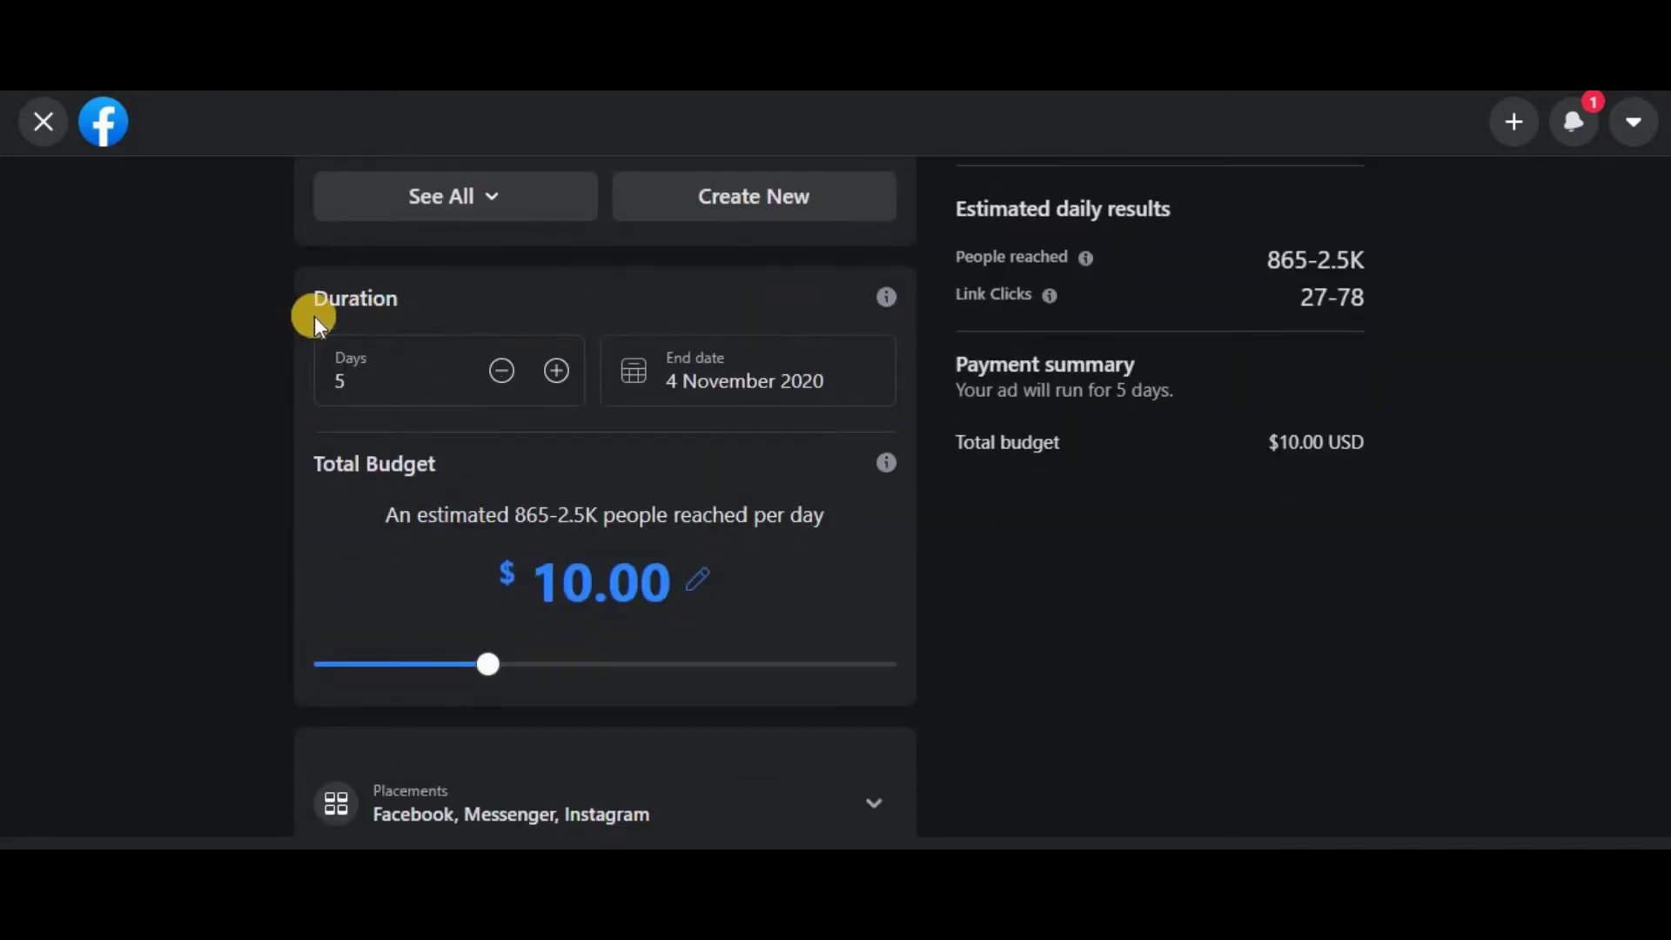
pyautogui.moveTo(313, 298); pyautogui.dragTo(409, 321)
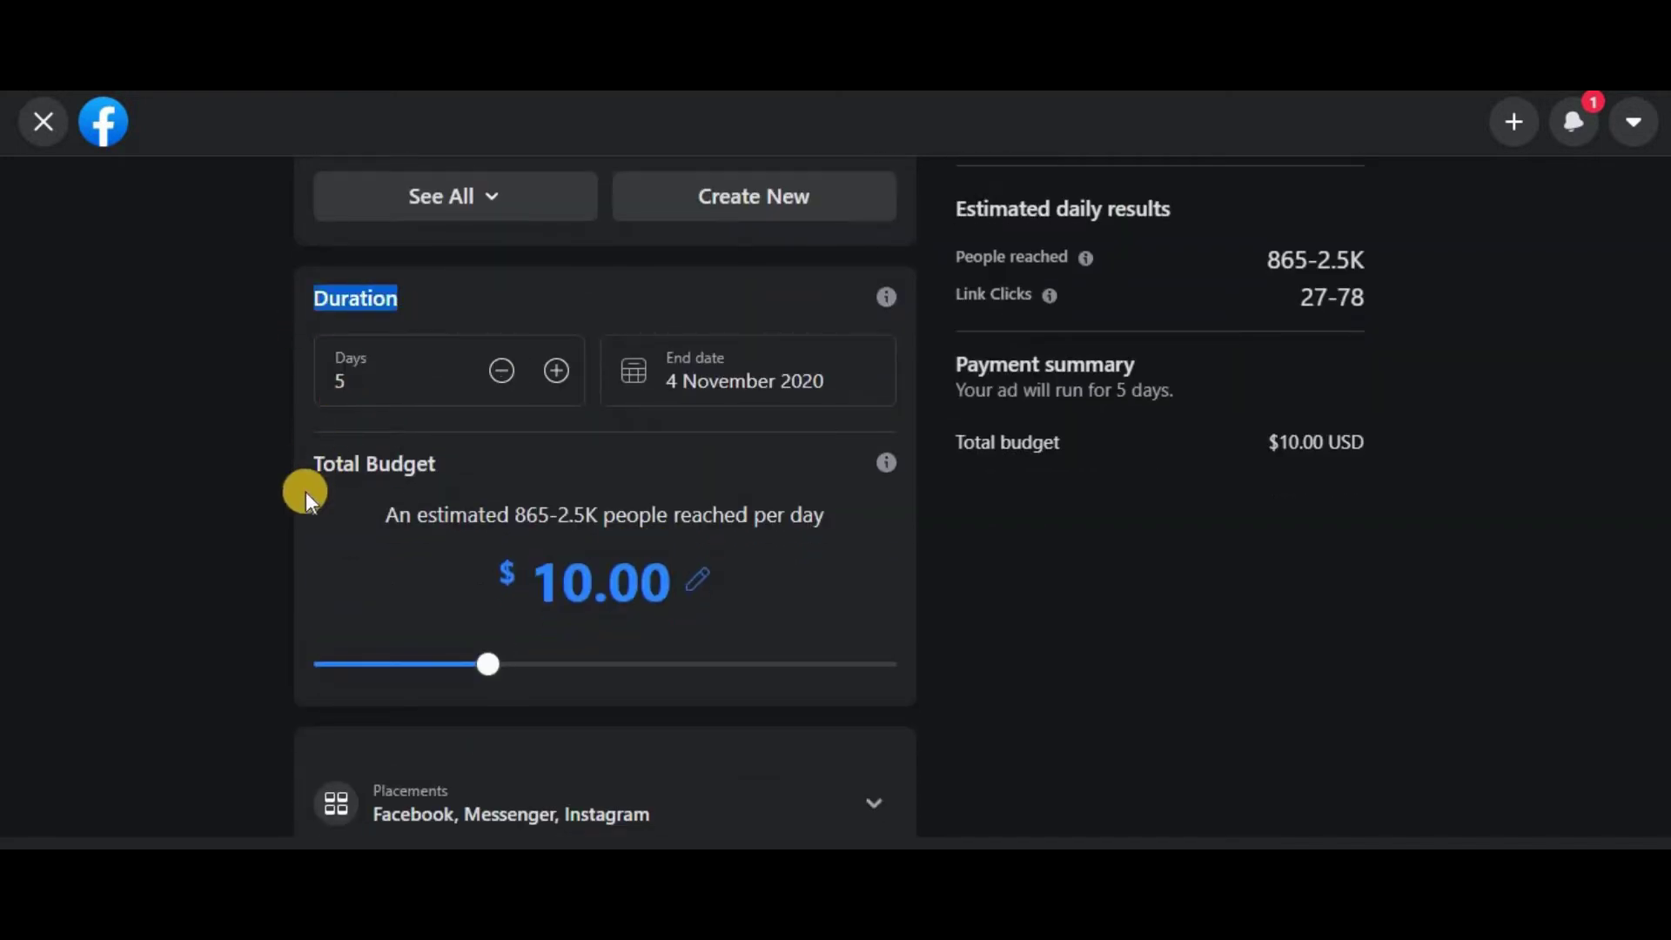
pyautogui.click(358, 446)
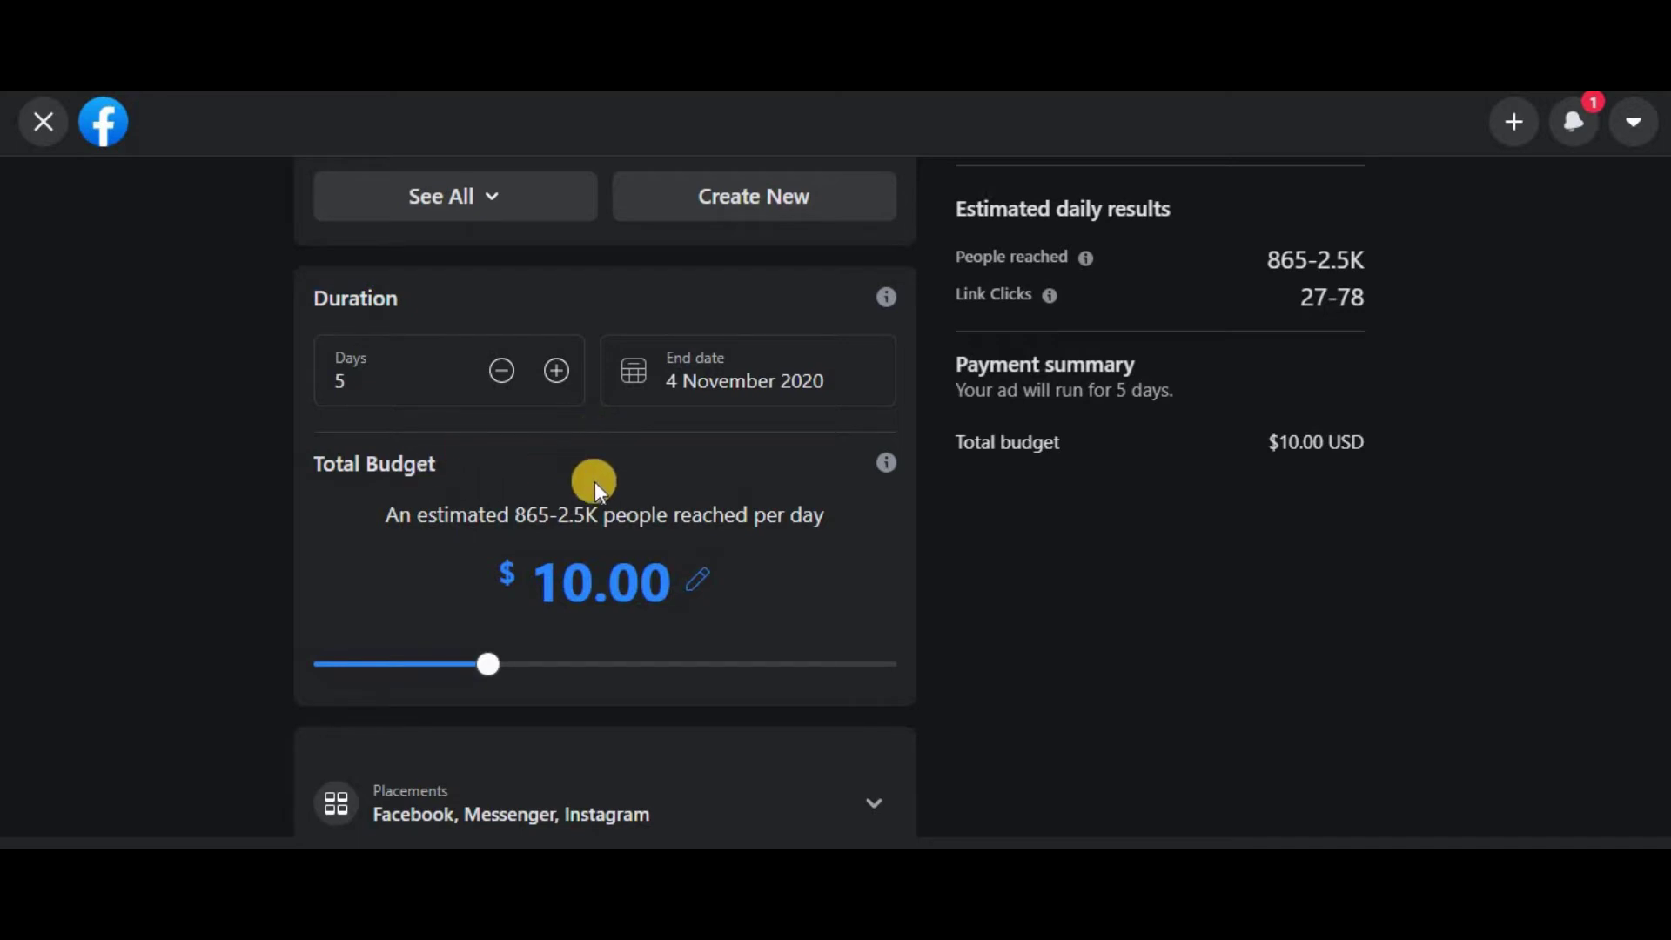
pyautogui.click(330, 382)
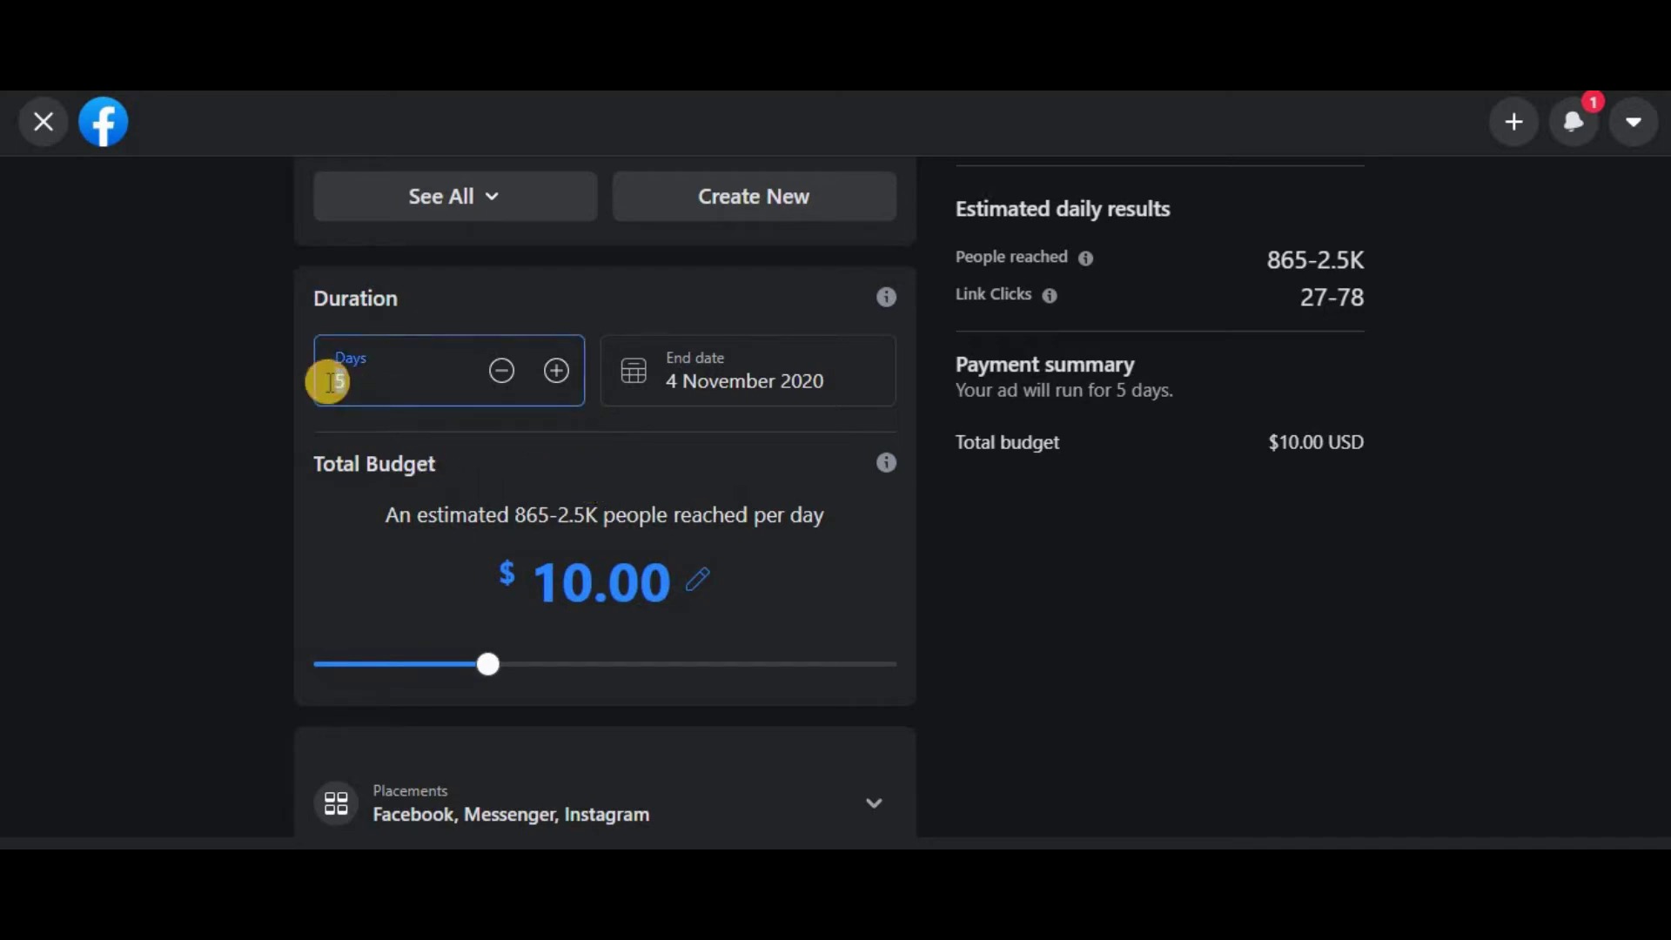
pyautogui.press('BackSpace')
pyautogui.write('230')
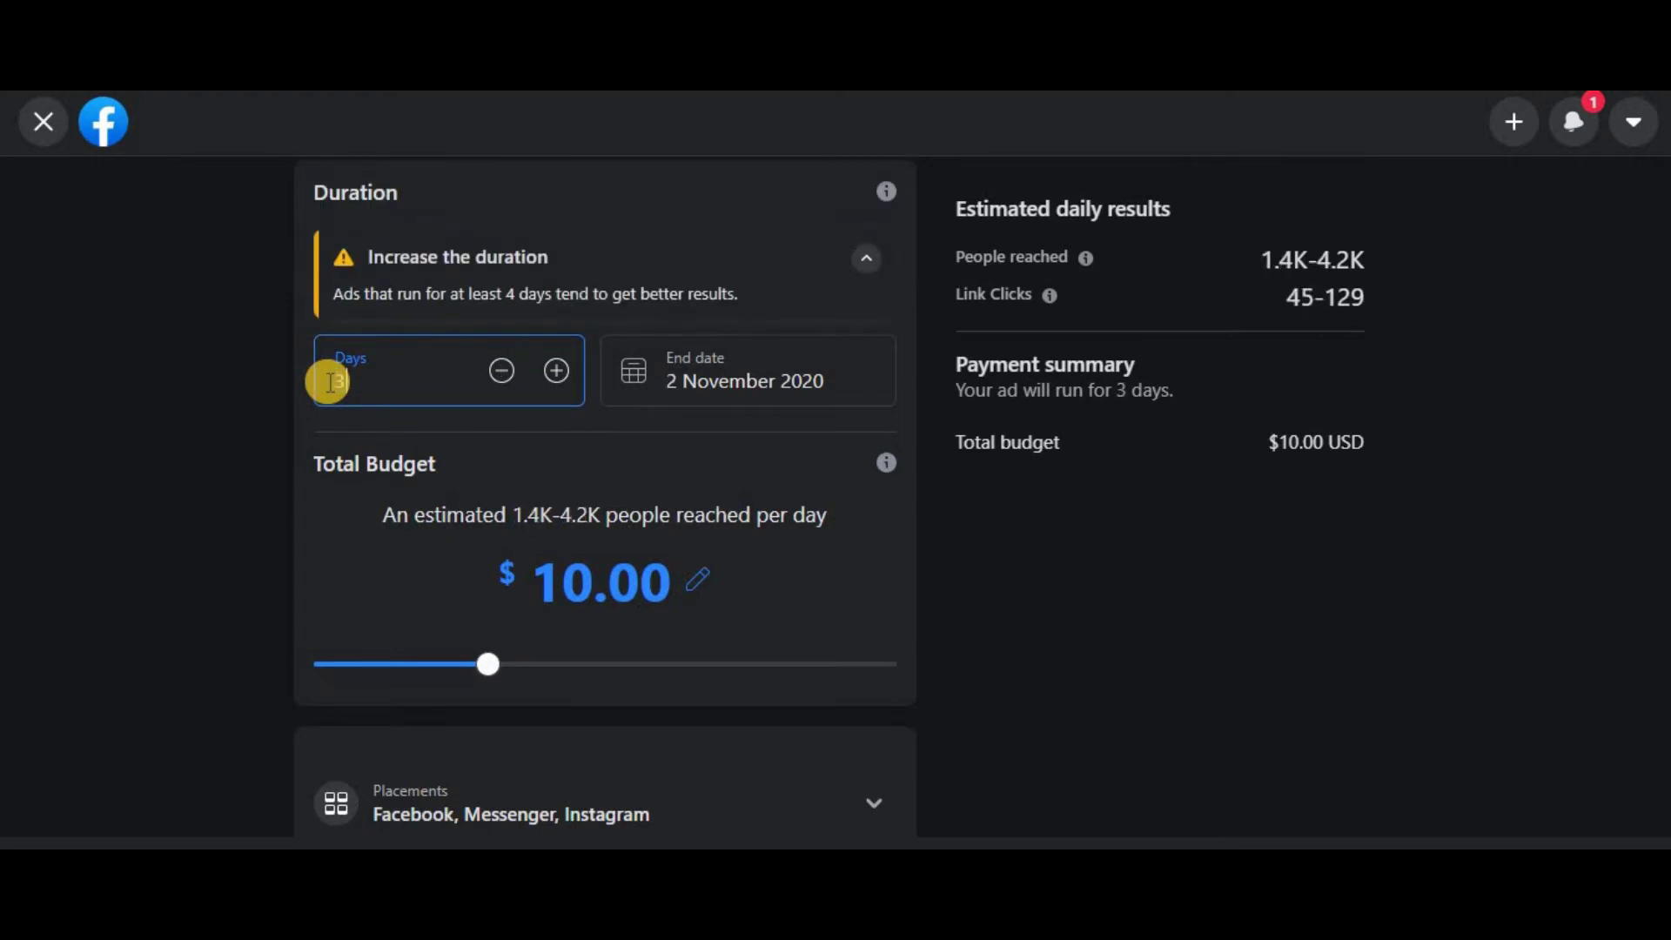
pyautogui.click(202, 442)
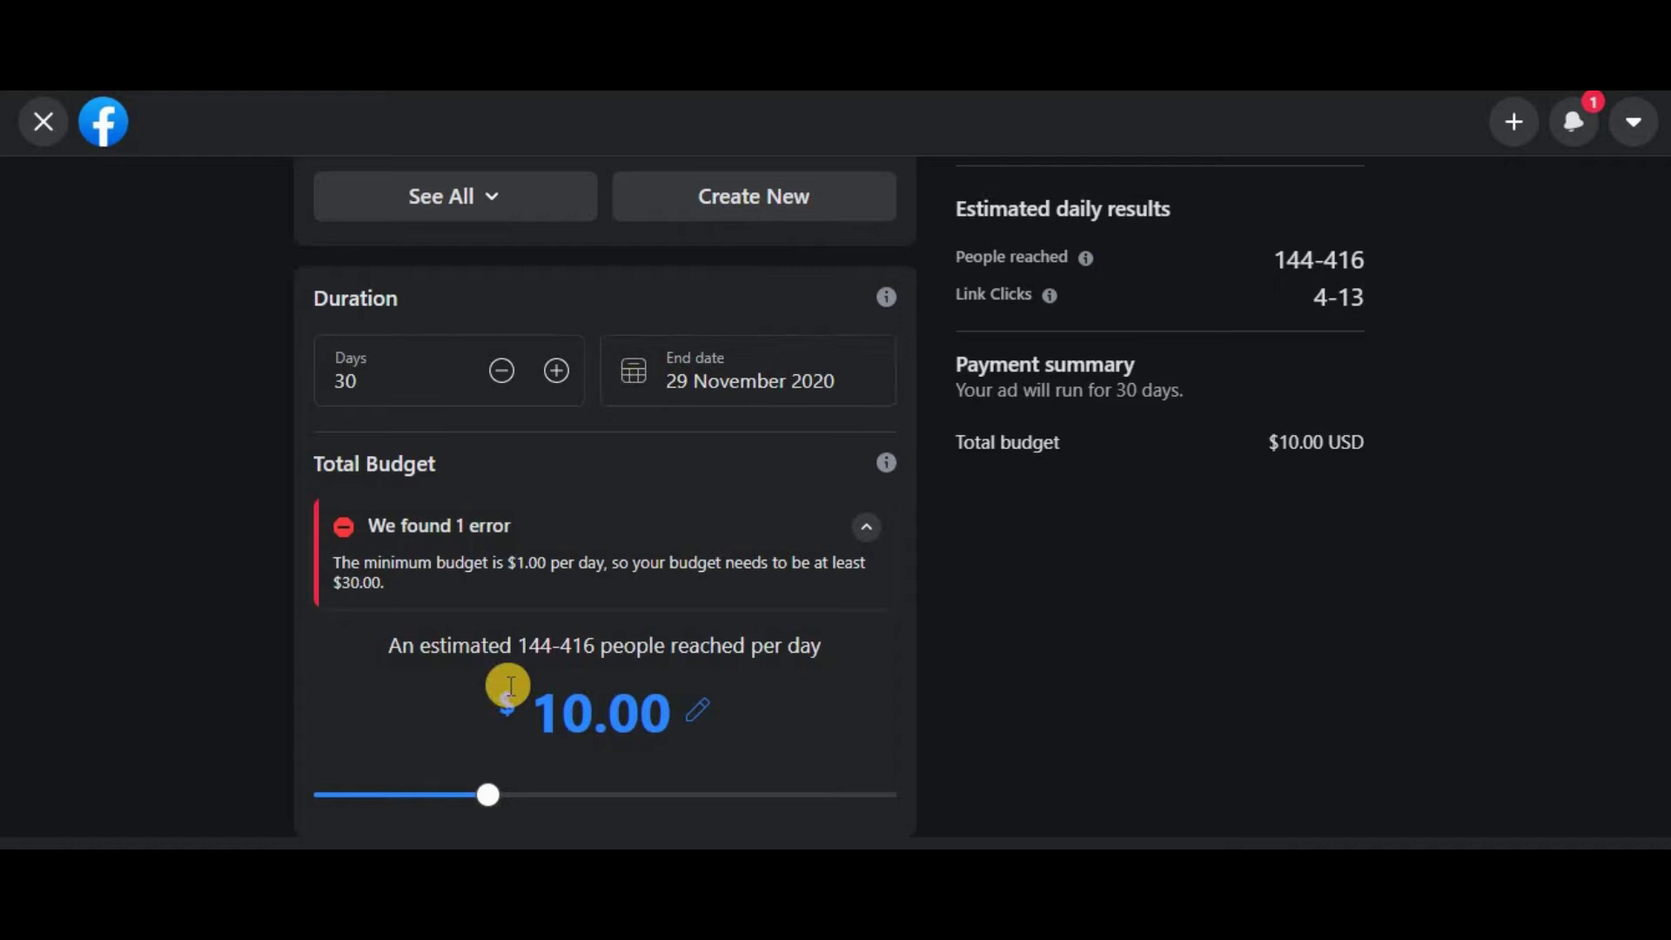
# Drag the Total Budget slider from $10.00 up to $60.00.
pyautogui.scroll(-3, 510, 685)
pyautogui.moveTo(371, 278); pyautogui.dragTo(557, 292)
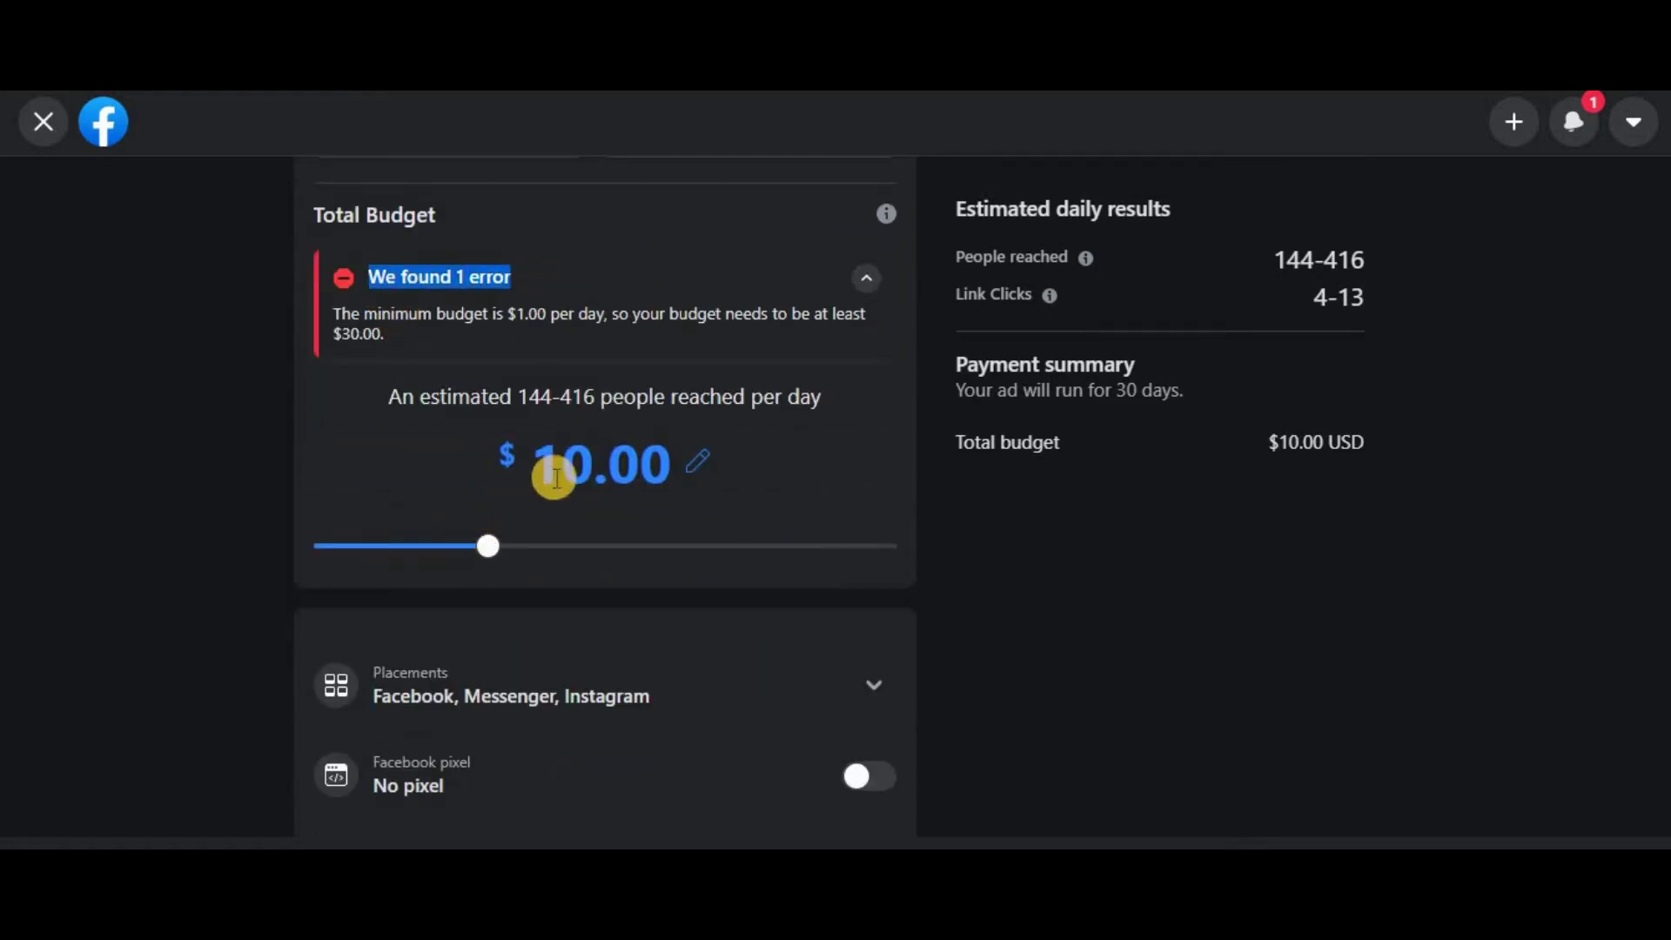
pyautogui.scroll(4, 366, 478)
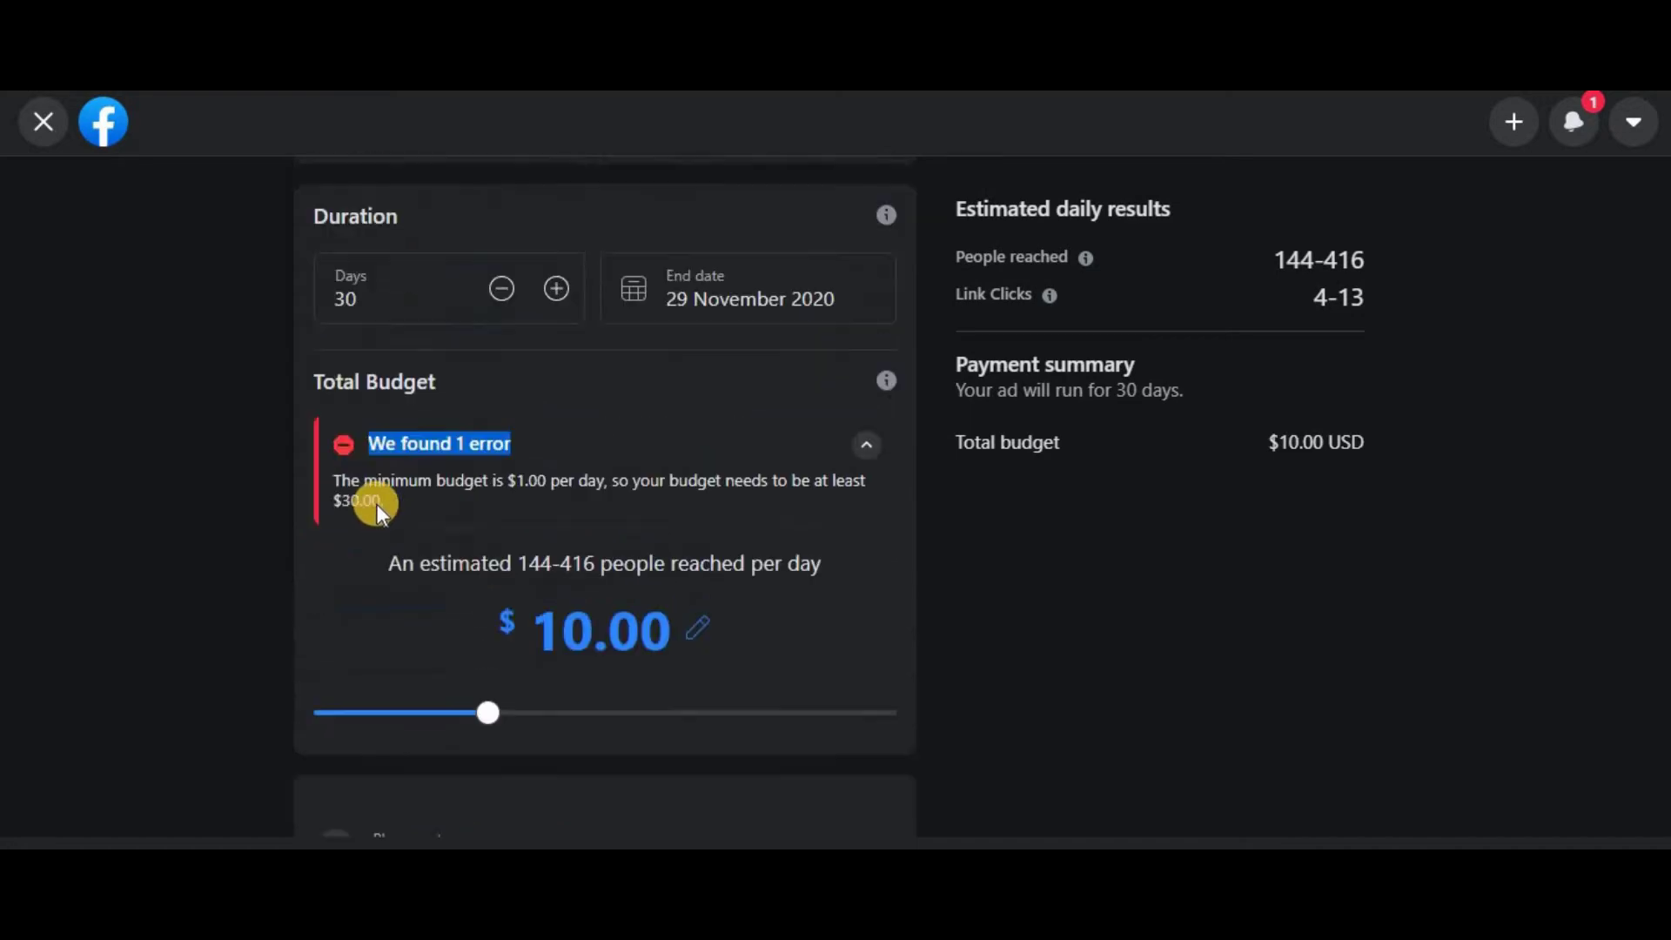
pyautogui.scroll(-3, 432, 519)
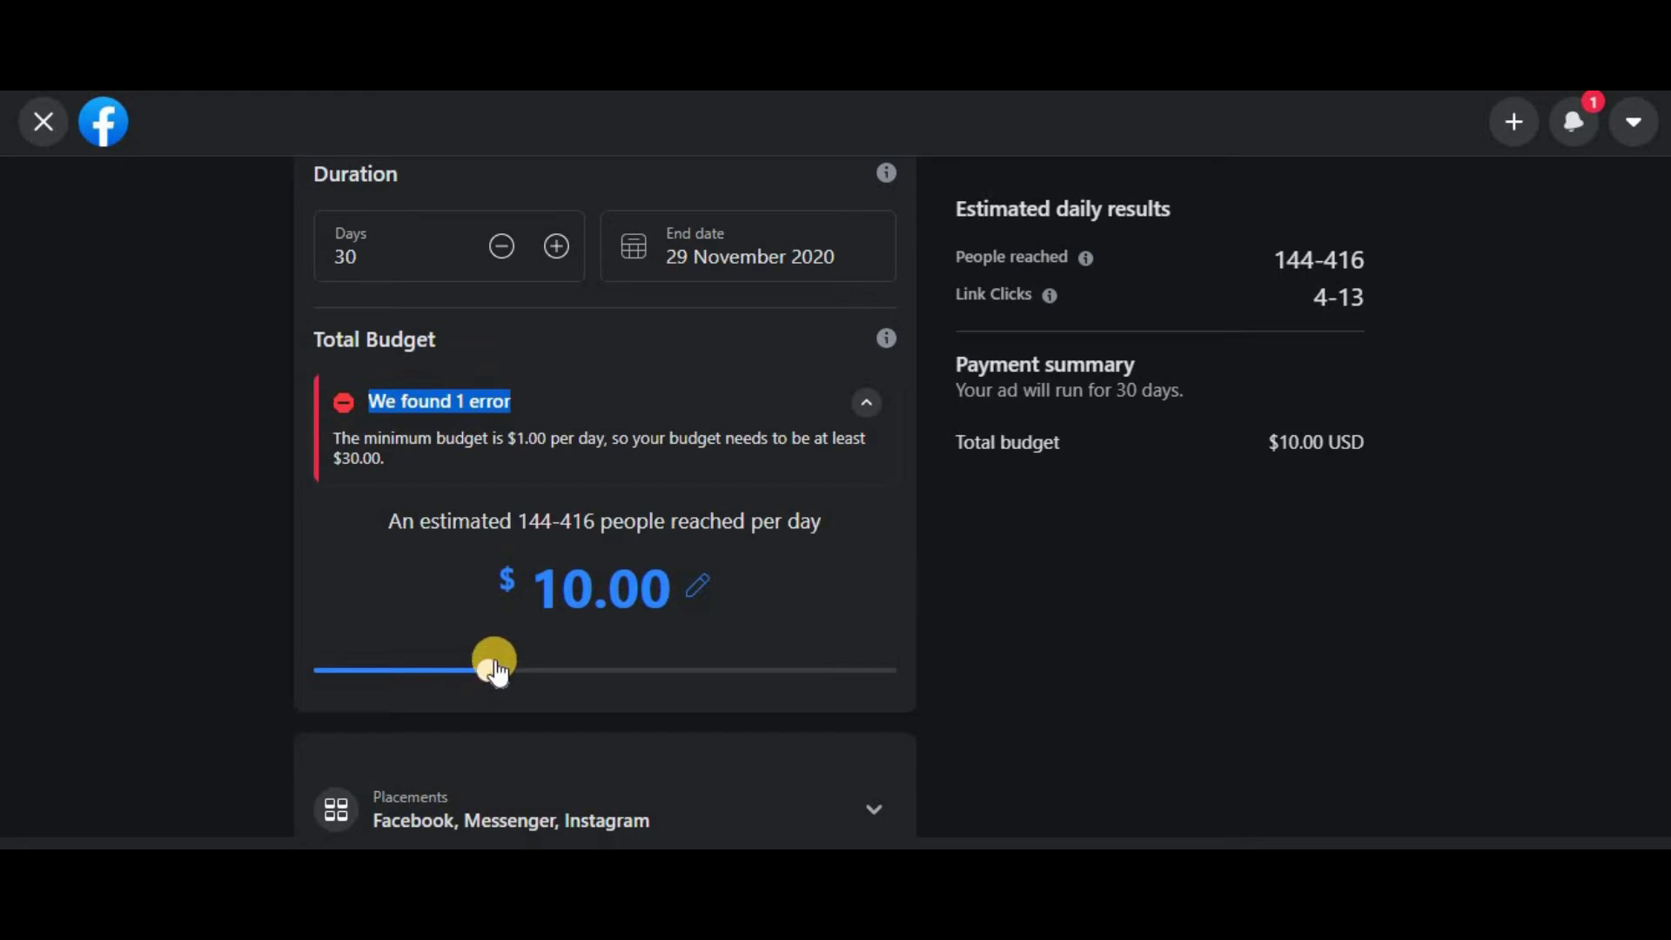
pyautogui.scroll(1, 435, 548)
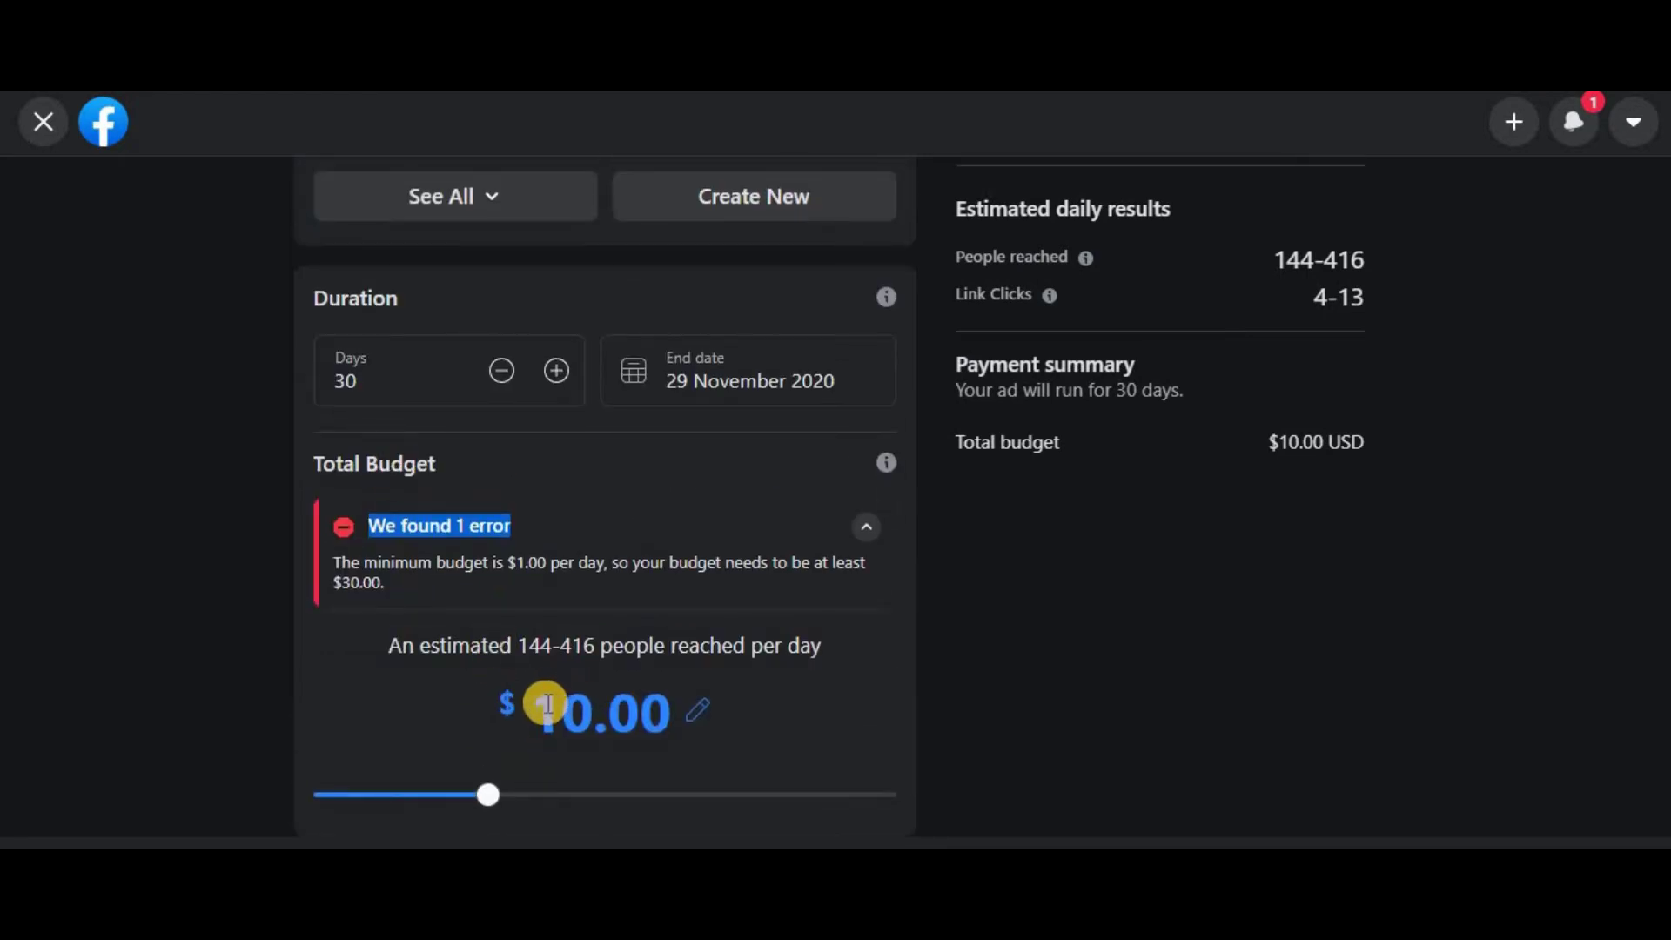
pyautogui.click(597, 703)
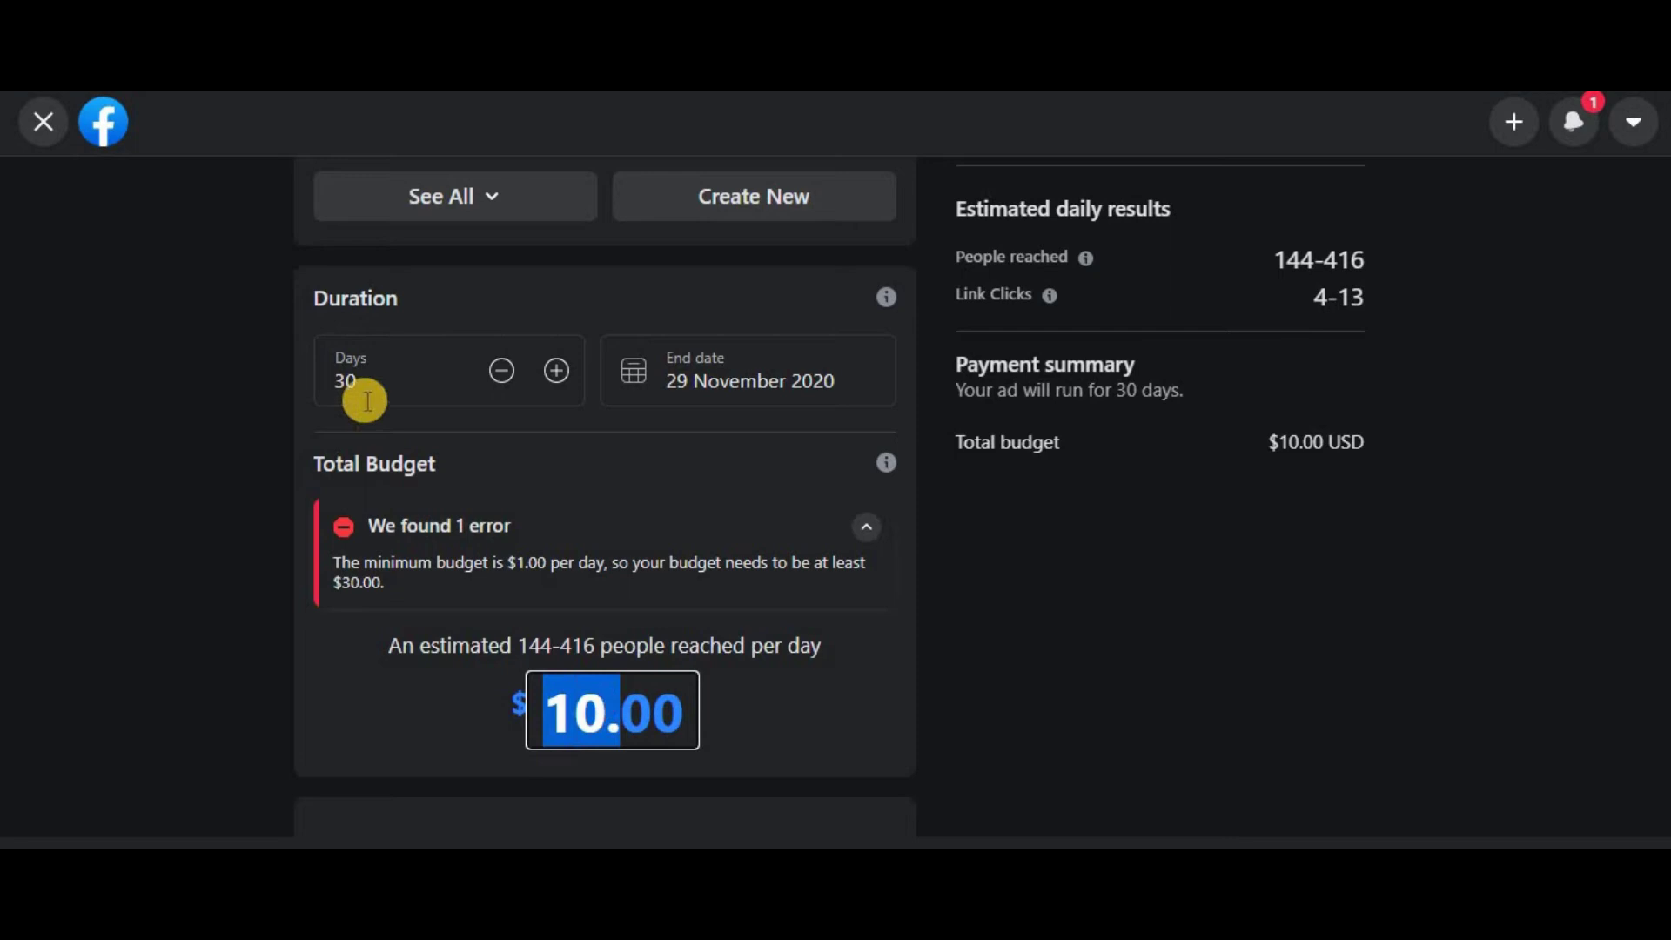
pyautogui.click(342, 619)
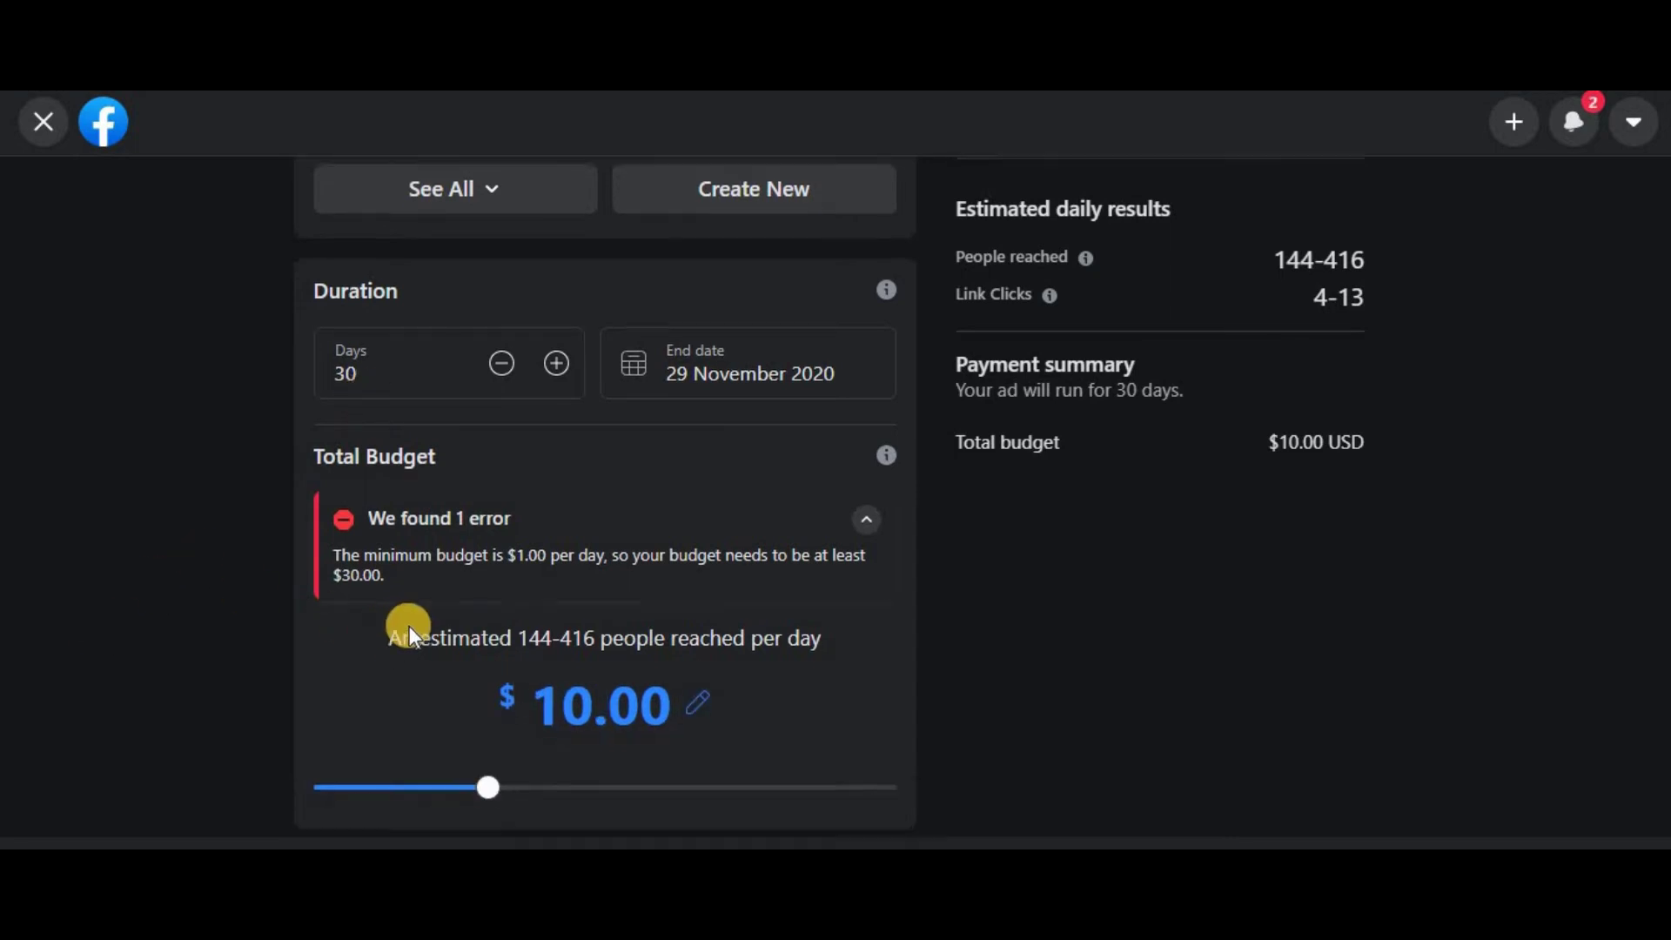
pyautogui.scroll(-1, 424, 629)
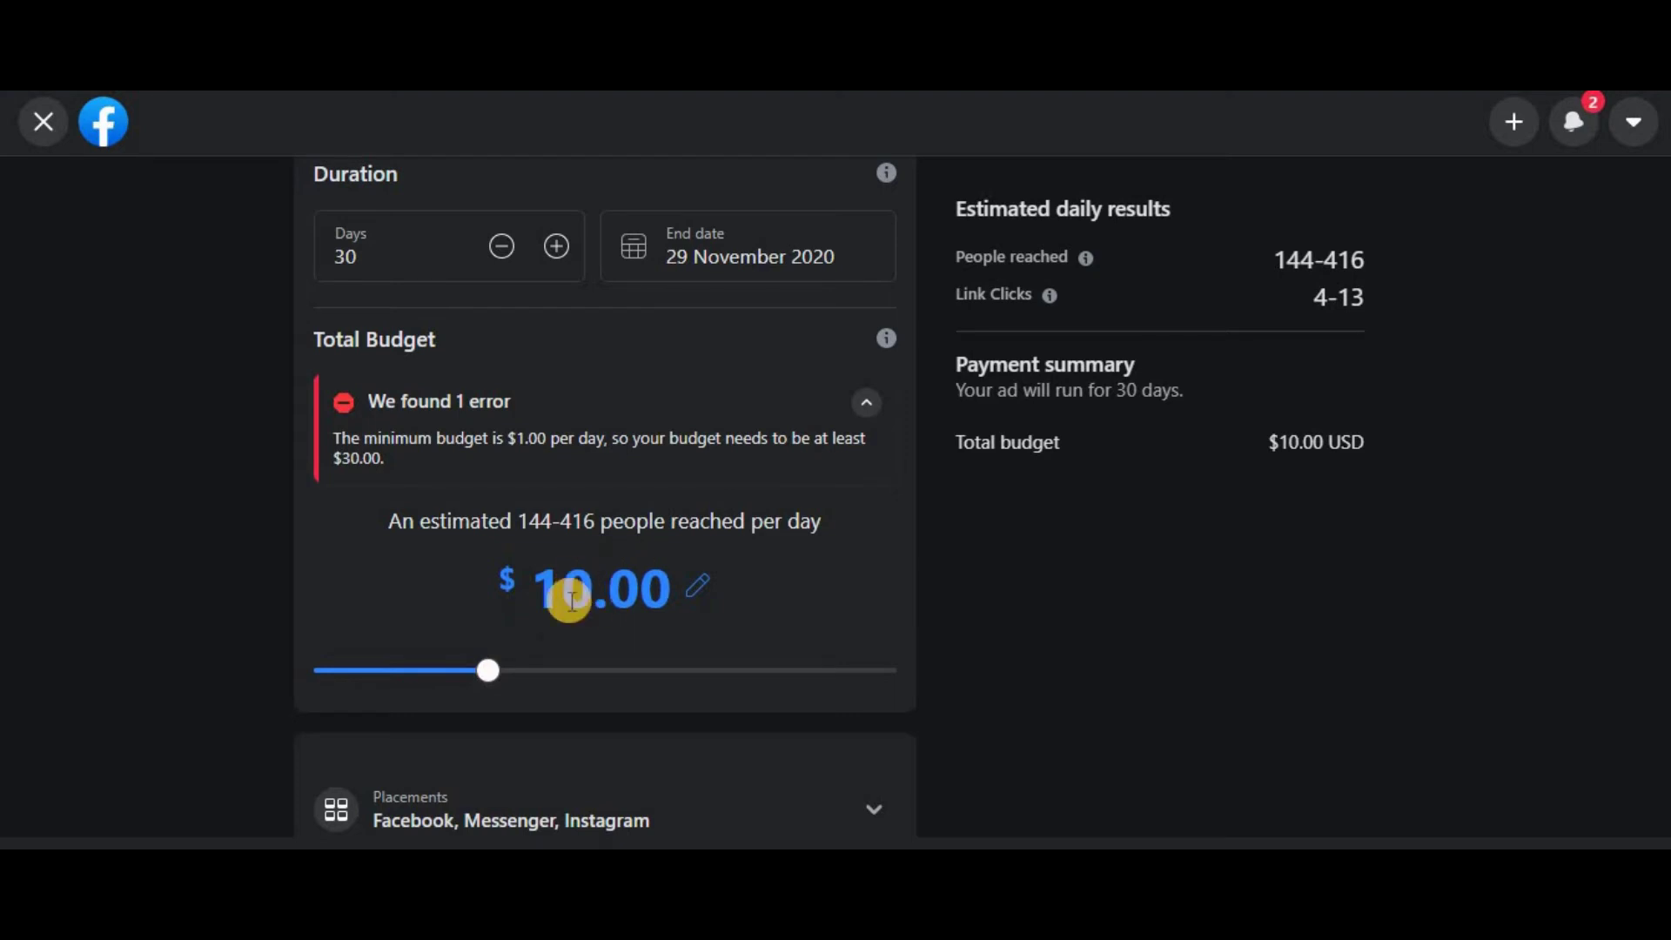
pyautogui.click(497, 674)
pyautogui.moveTo(497, 674); pyautogui.dragTo(707, 553)
pyautogui.click(557, 461)
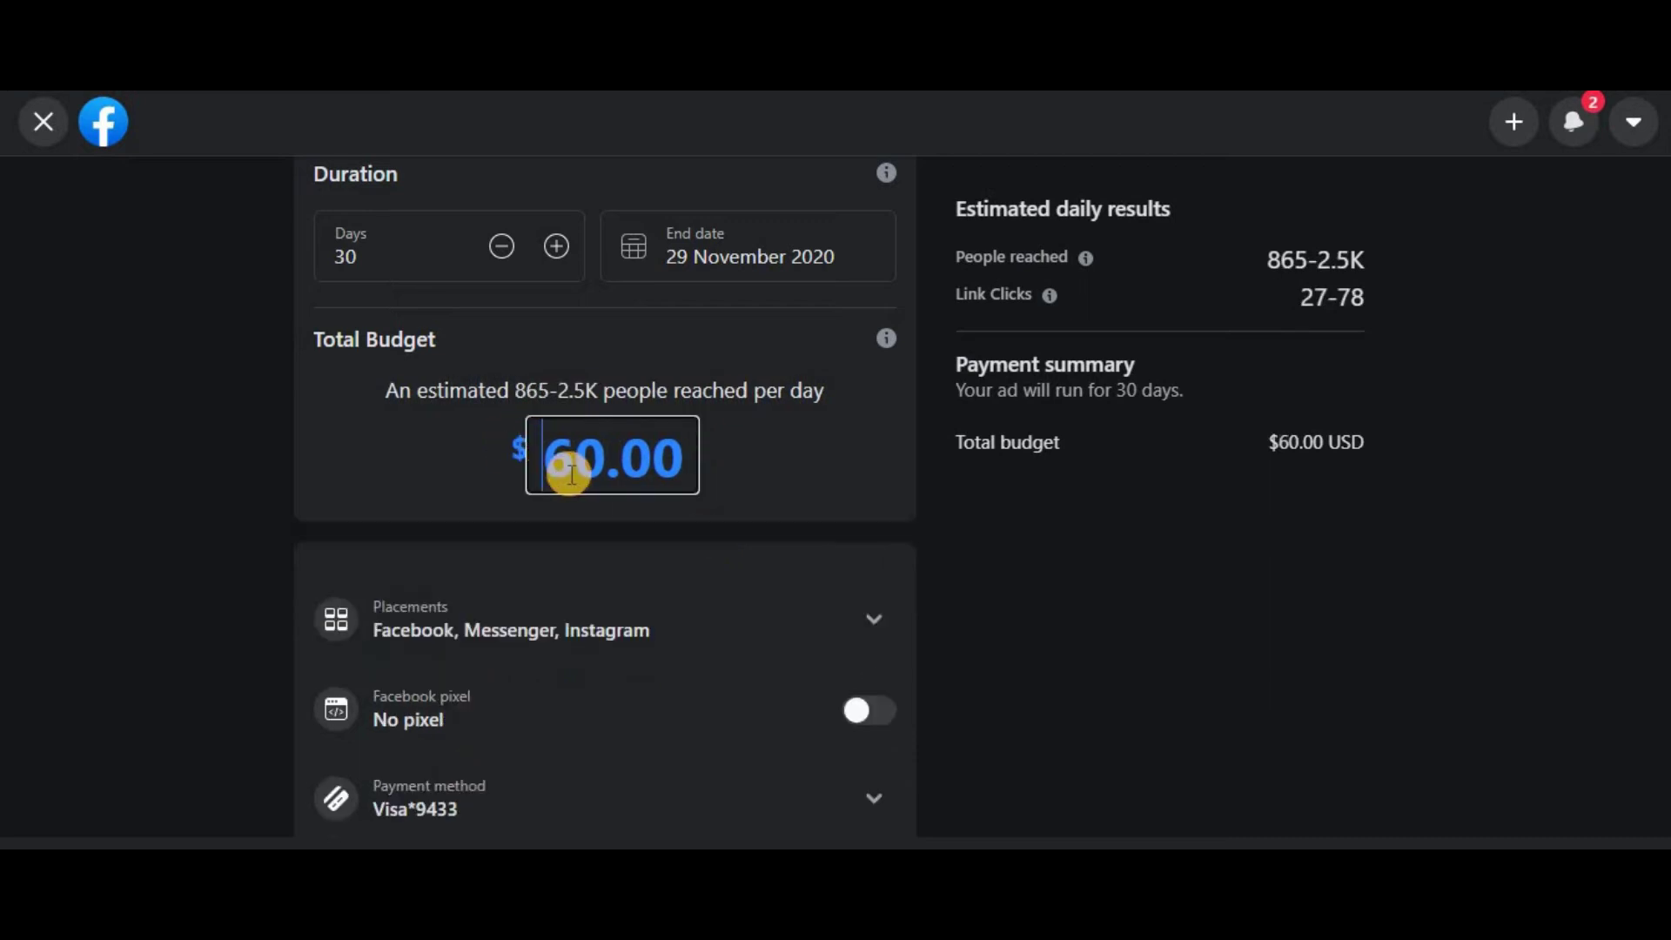
pyautogui.moveTo(558, 458); pyautogui.dragTo(570, 459)
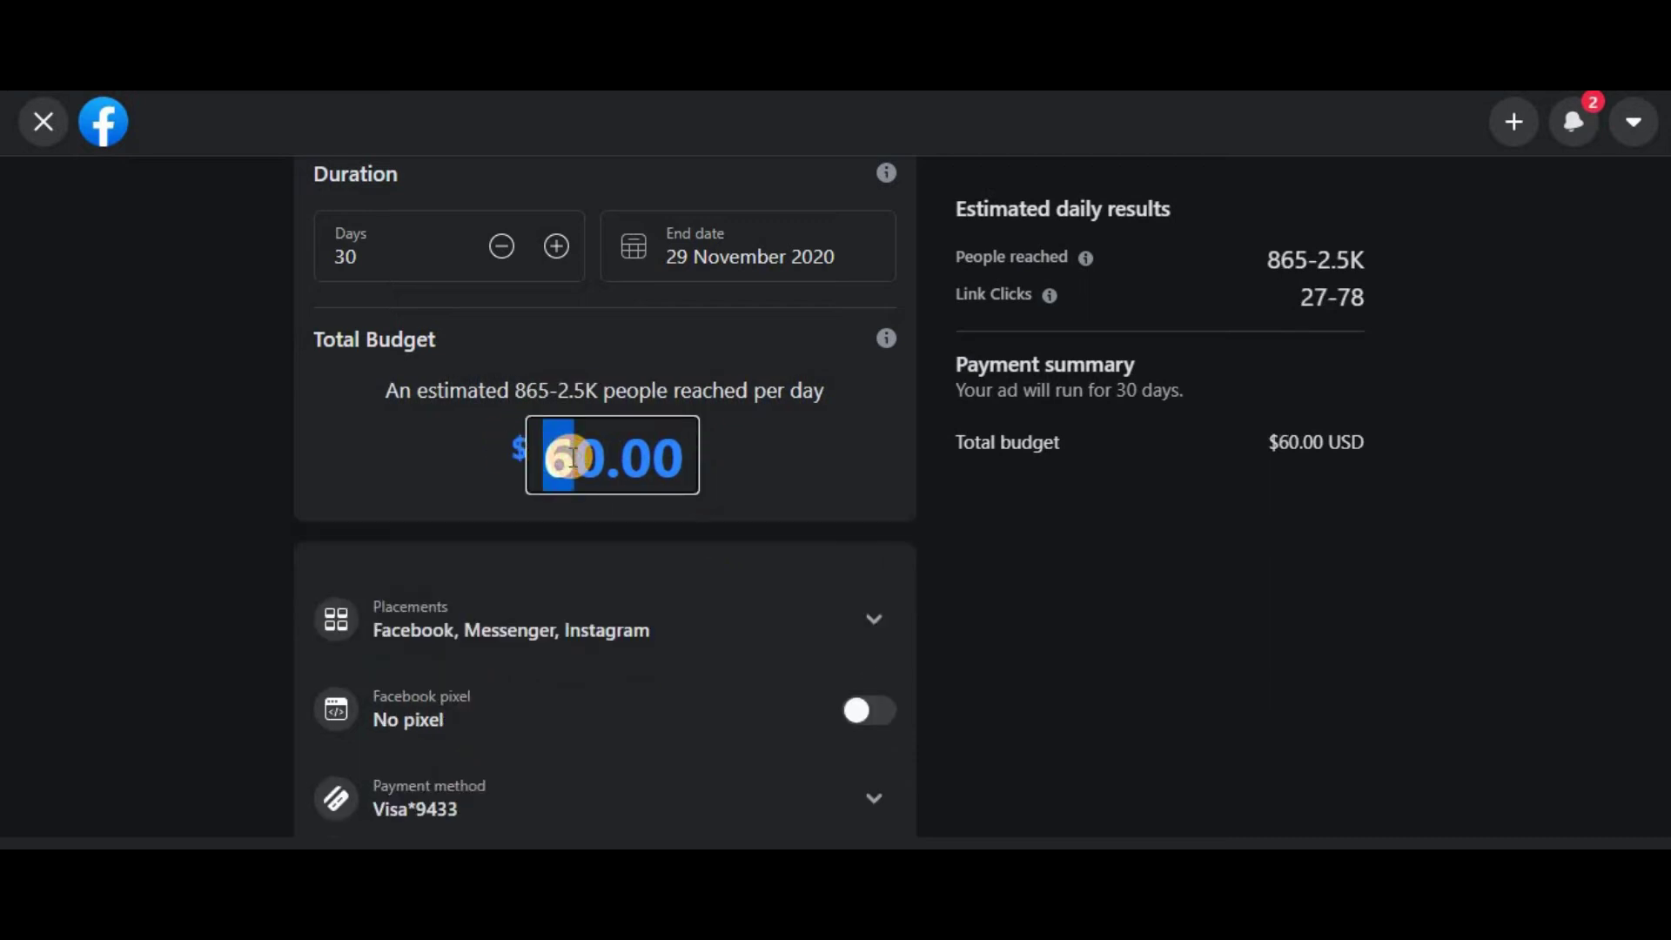
# Close the budget amount editor and expand the Placements section.
pyautogui.click(339, 516)
pyautogui.scroll(-2, 341, 560)
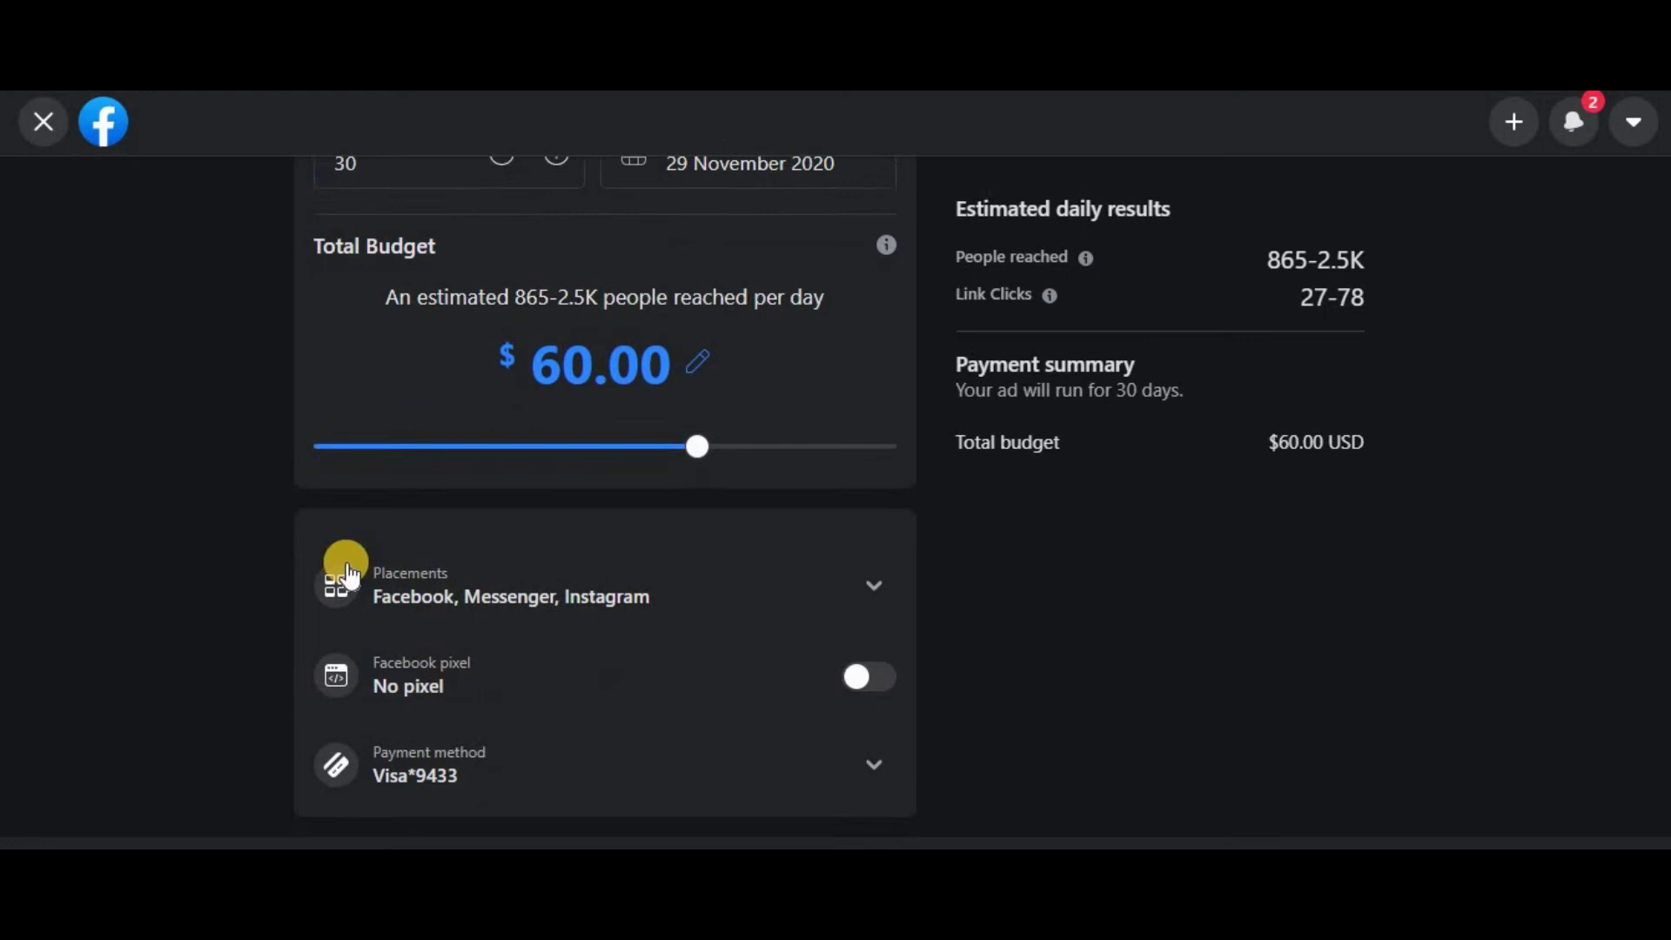
pyautogui.scroll(-1, 349, 574)
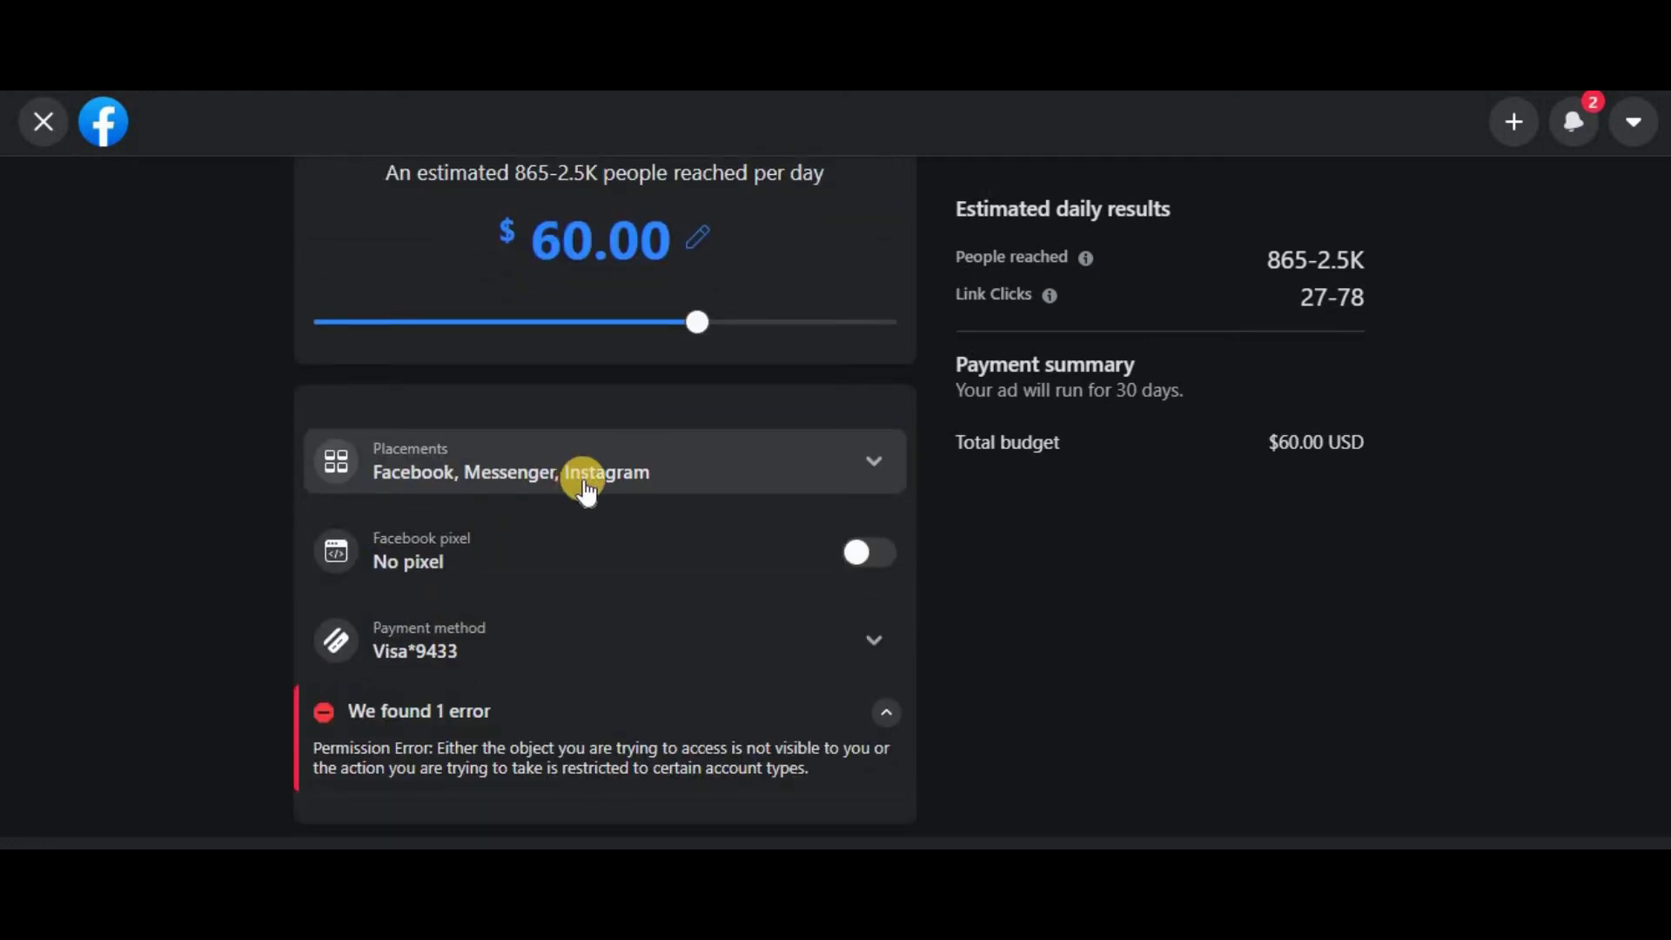
pyautogui.click(870, 465)
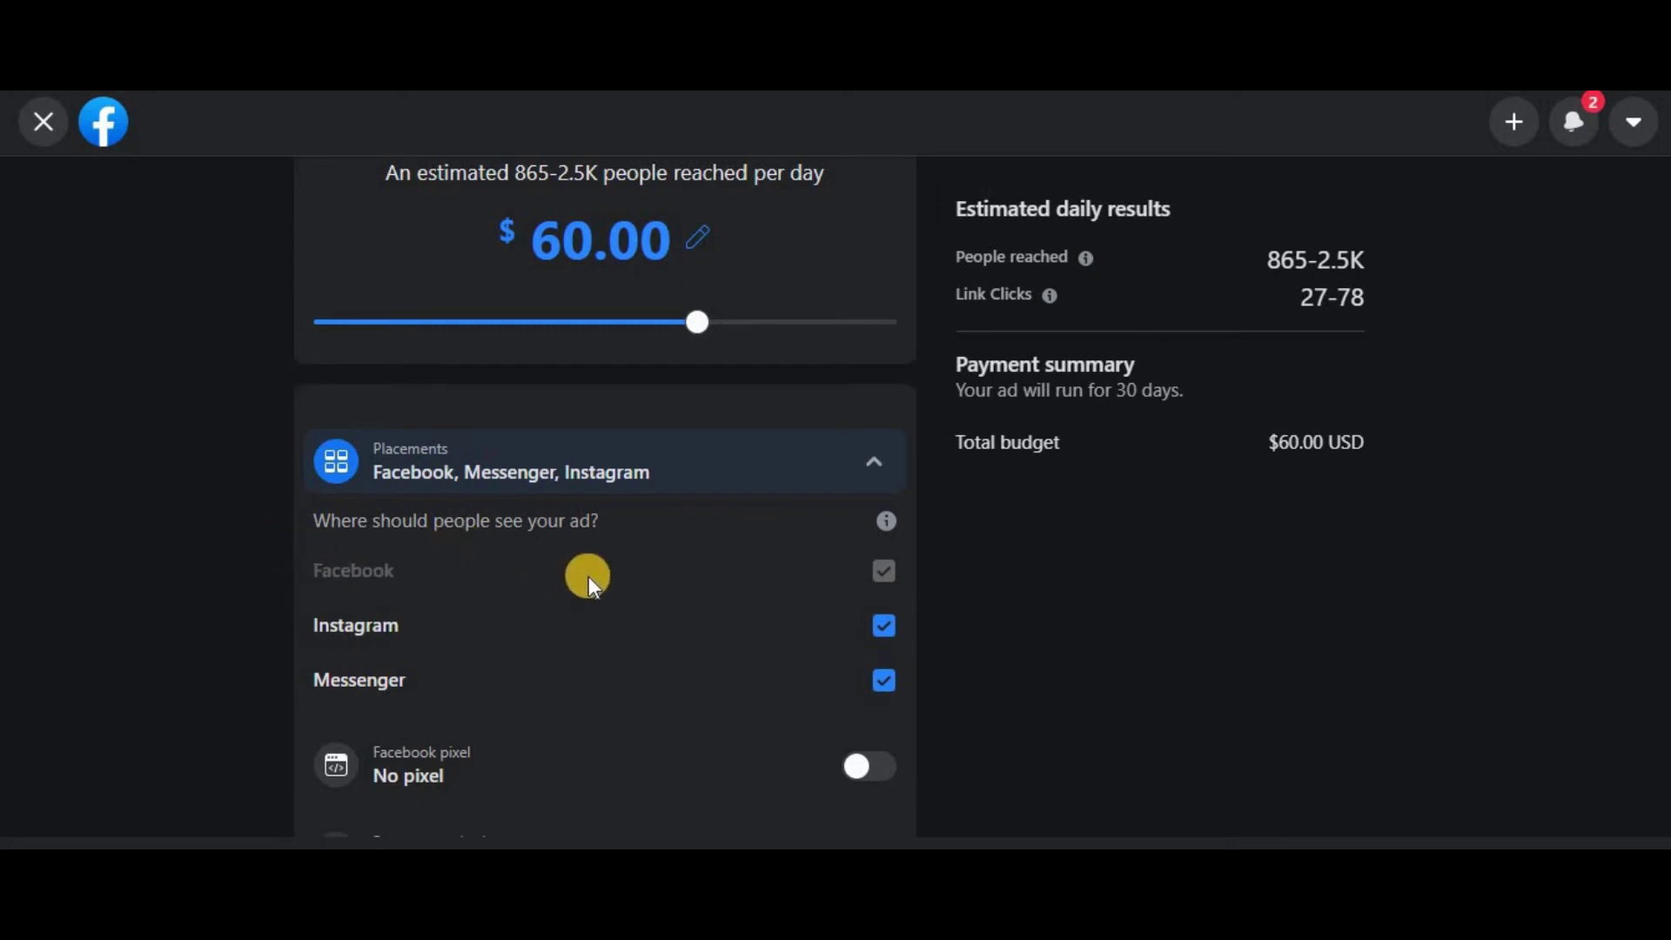
# Toggle Instagram and Messenger off and on, leaving Facebook, Instagram and Messenger all selected.
pyautogui.click(884, 681)
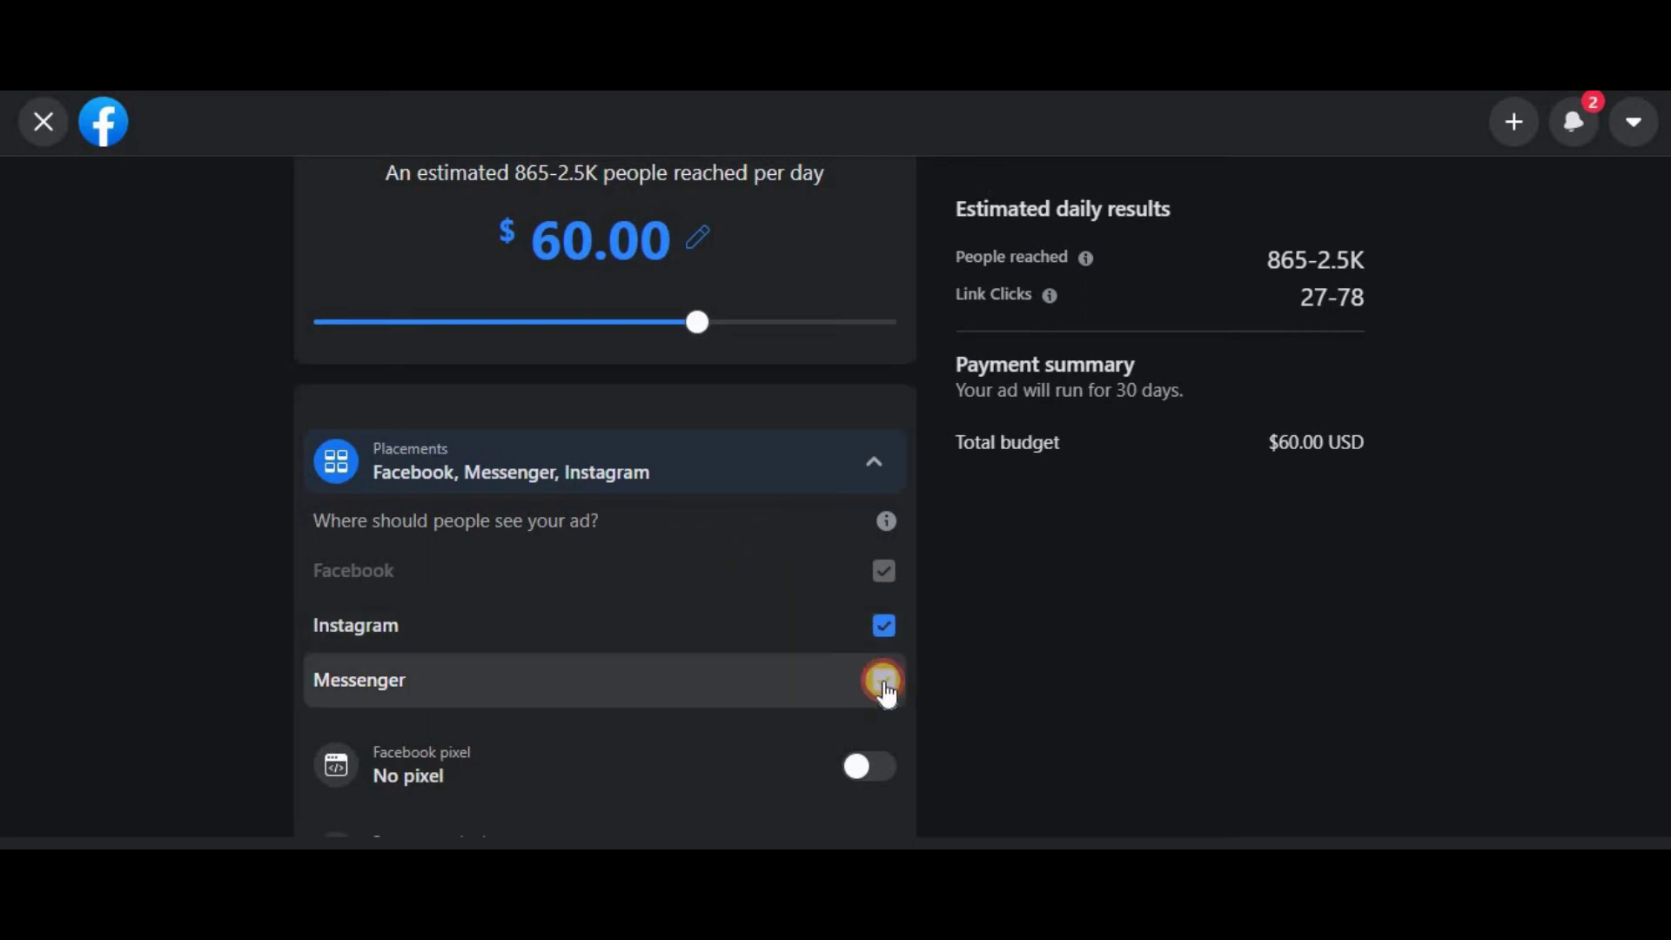
pyautogui.click(883, 680)
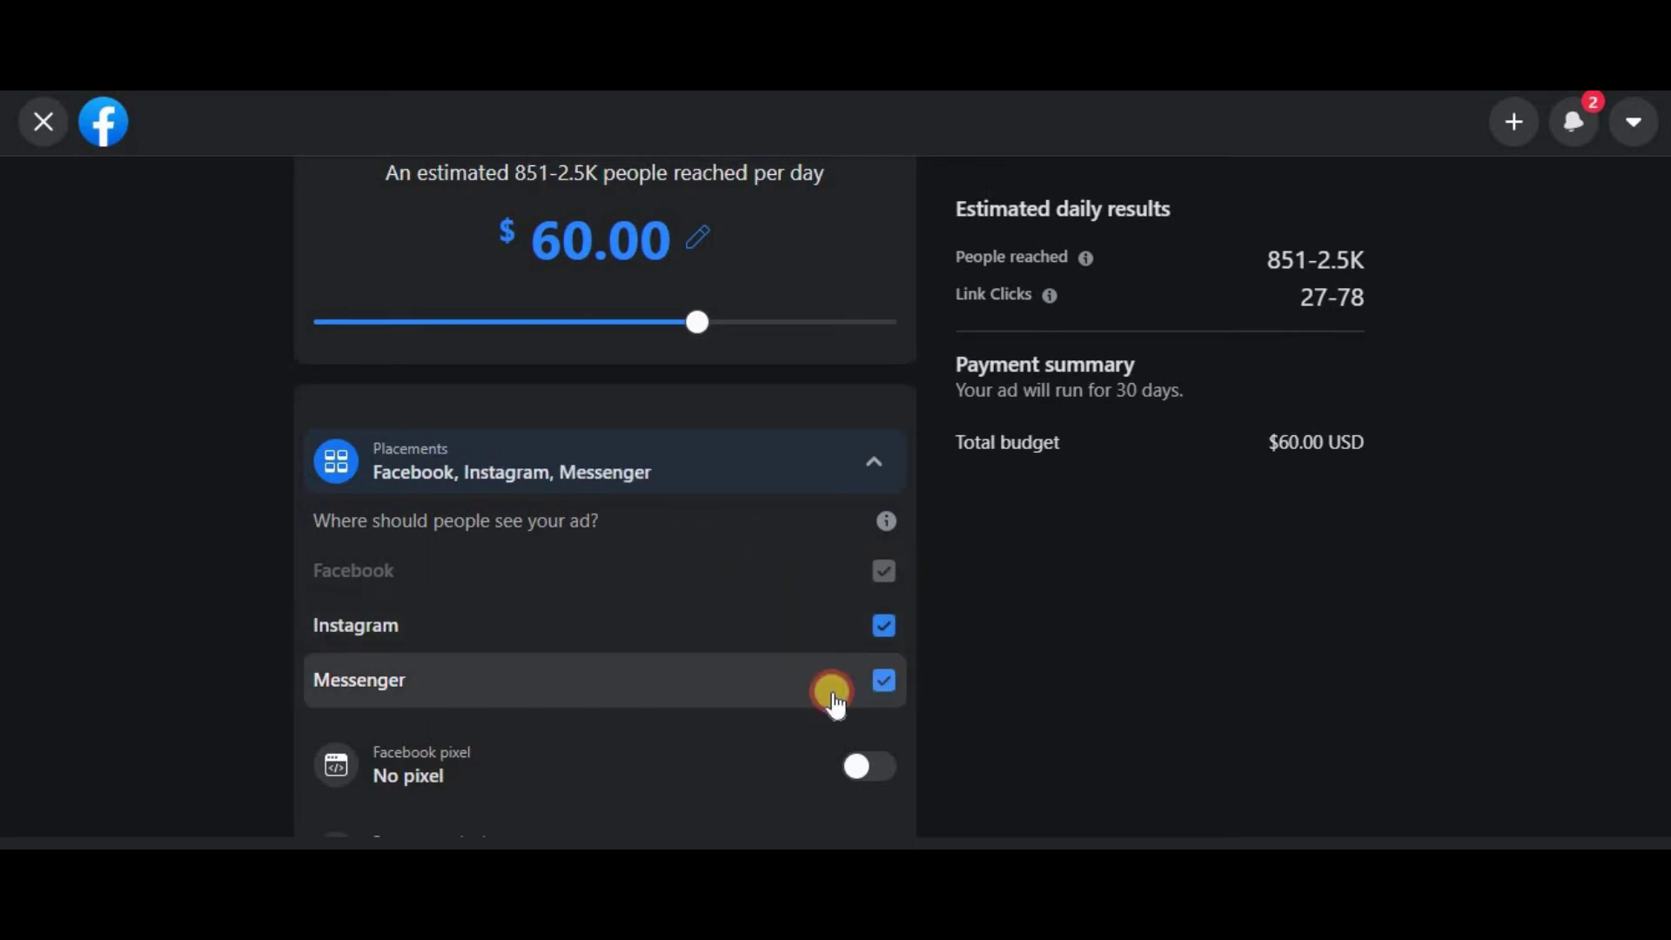
pyautogui.click(884, 625)
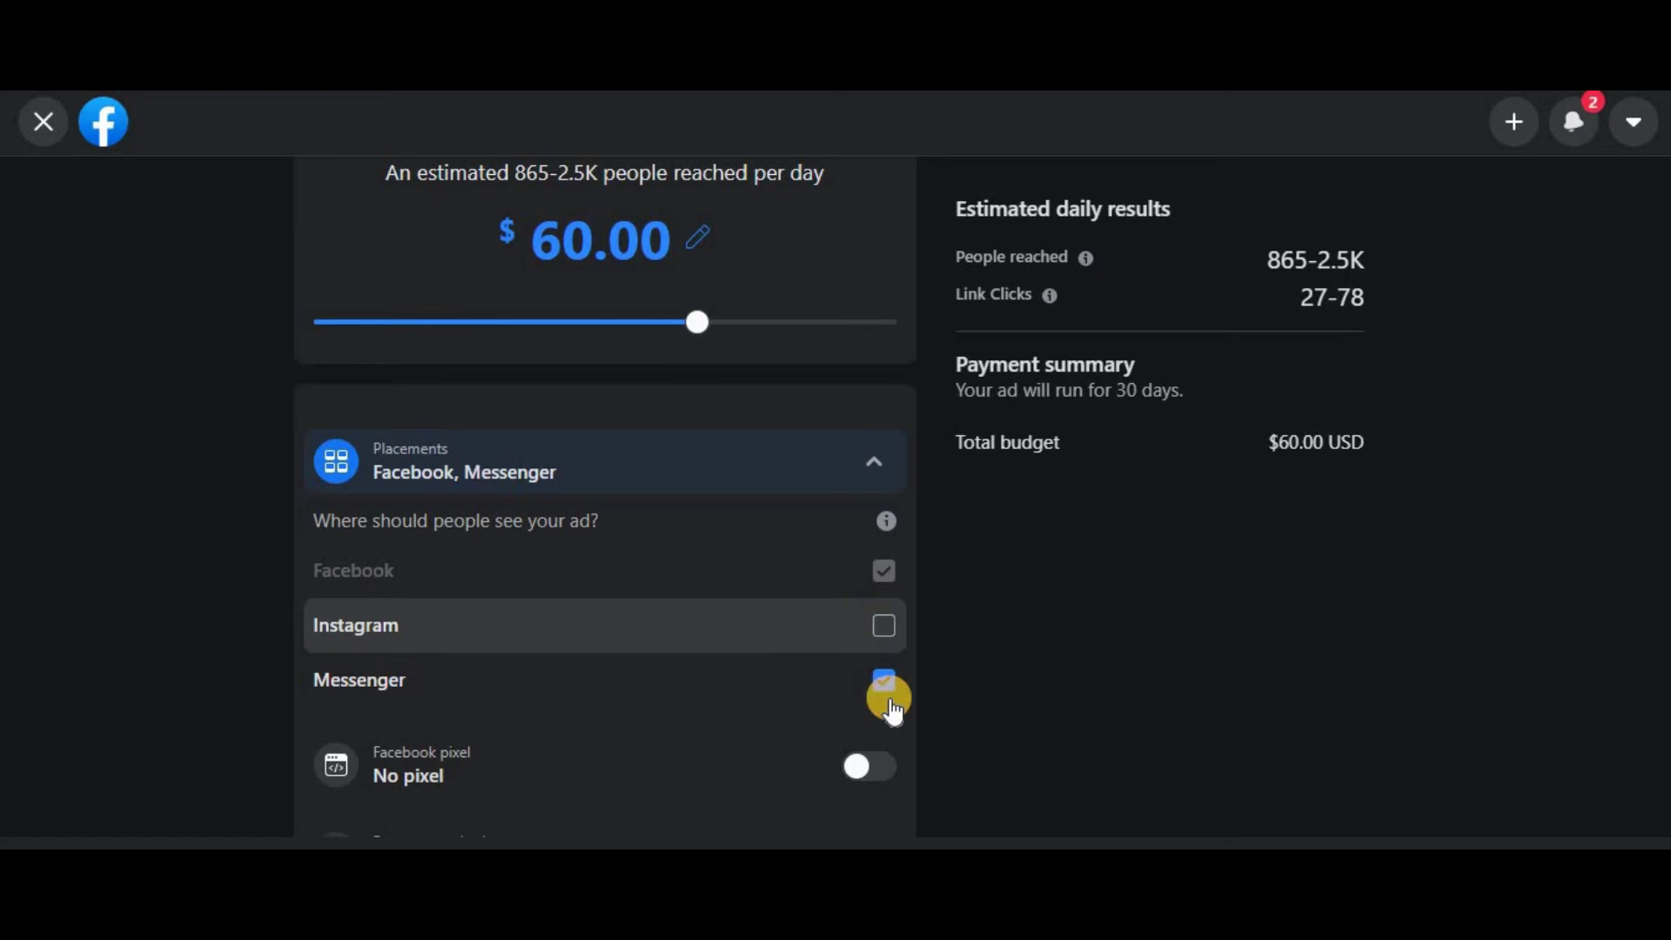
pyautogui.click(887, 701)
pyautogui.click(887, 688)
pyautogui.click(882, 625)
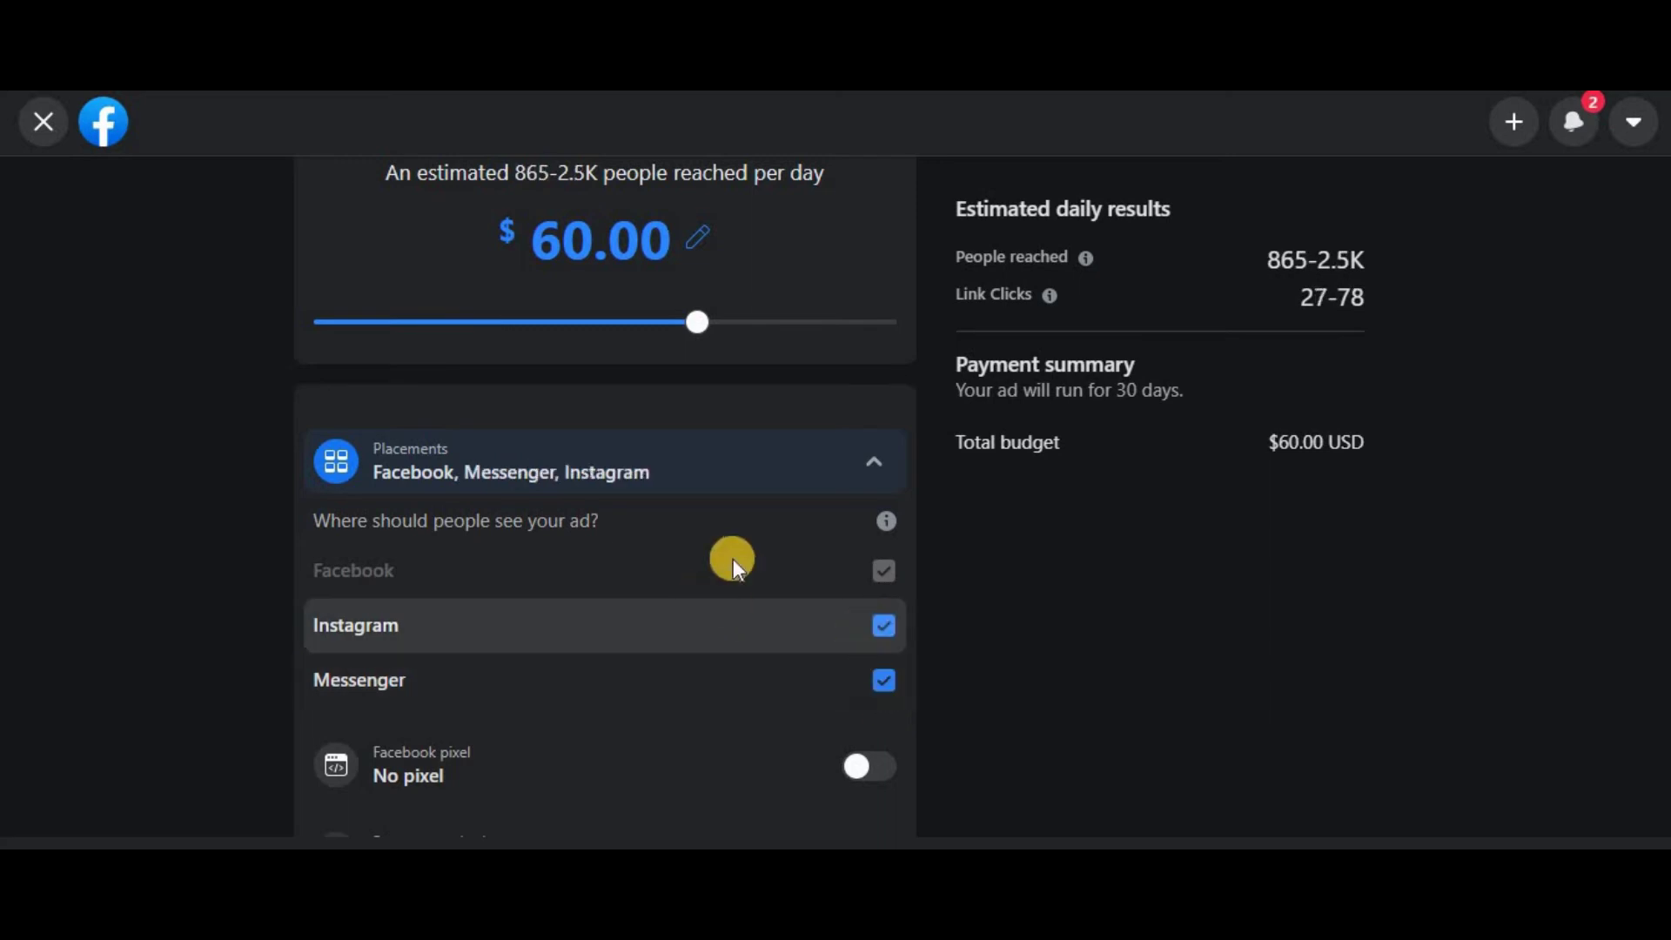
pyautogui.click(865, 461)
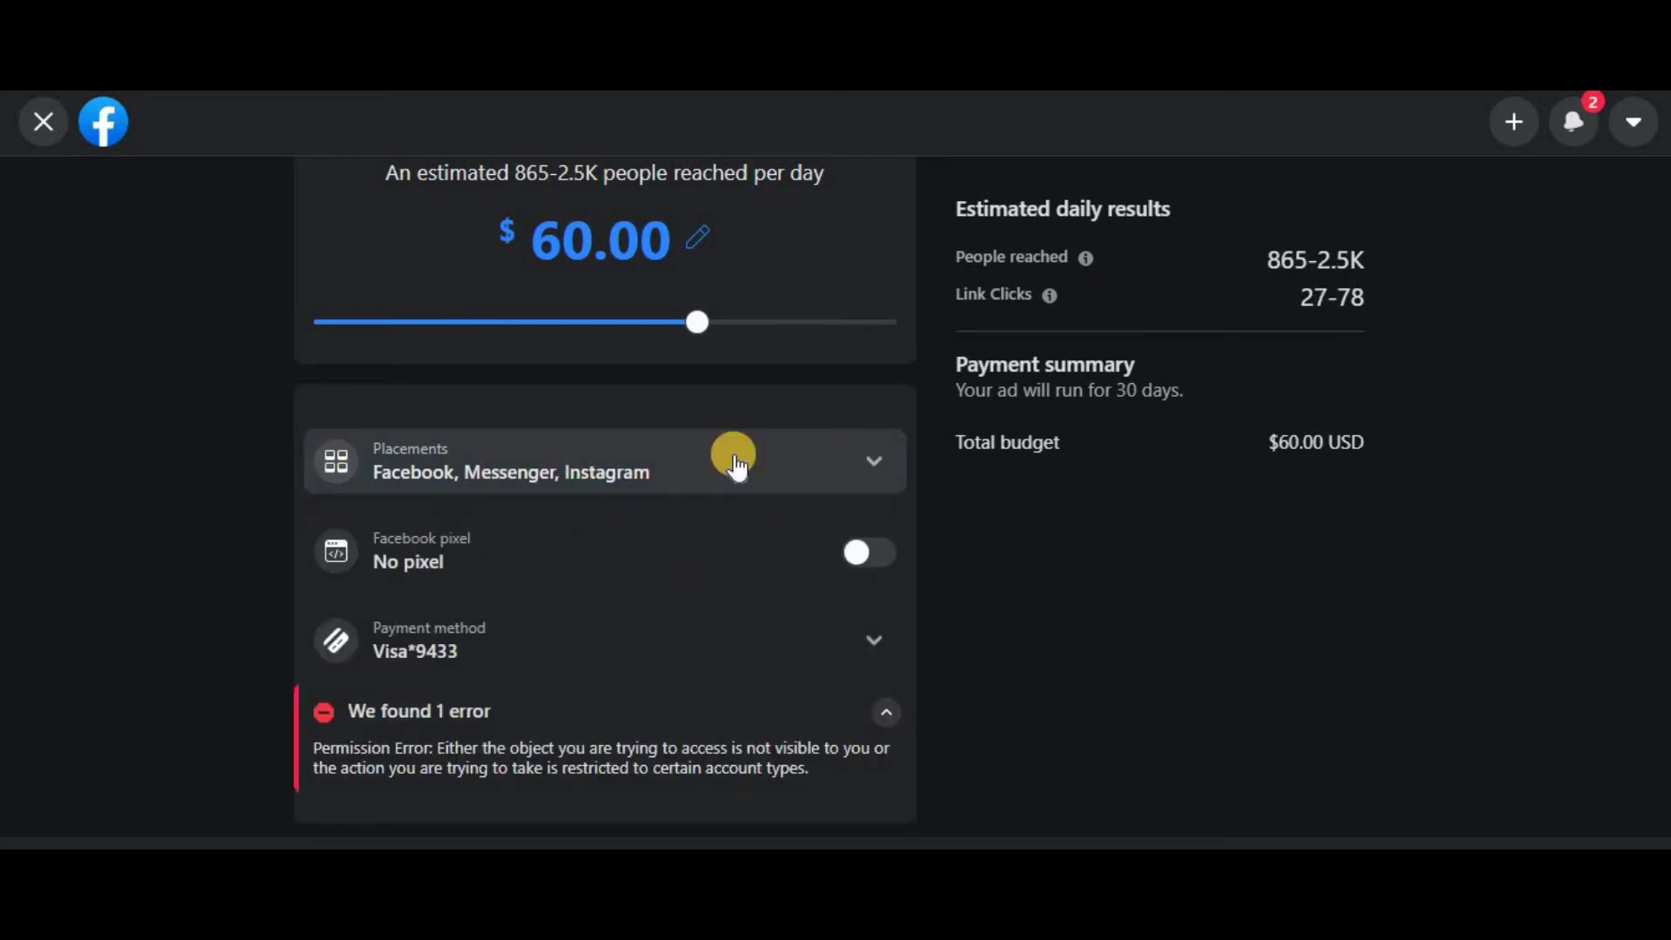
pyautogui.click(868, 467)
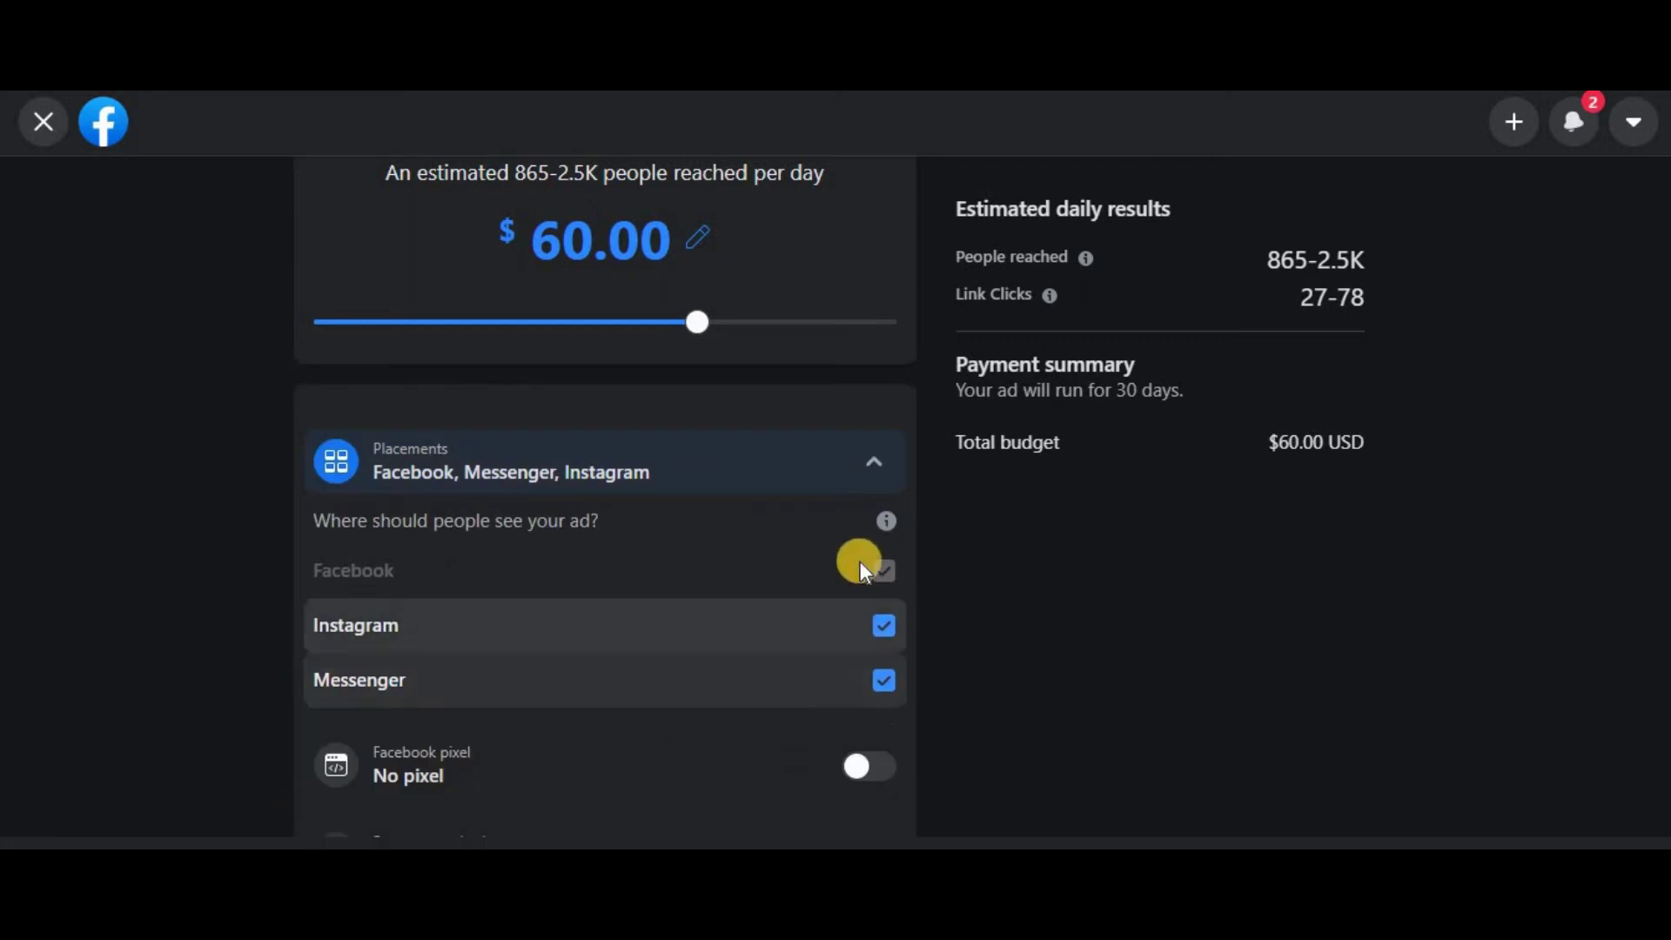
pyautogui.click(875, 466)
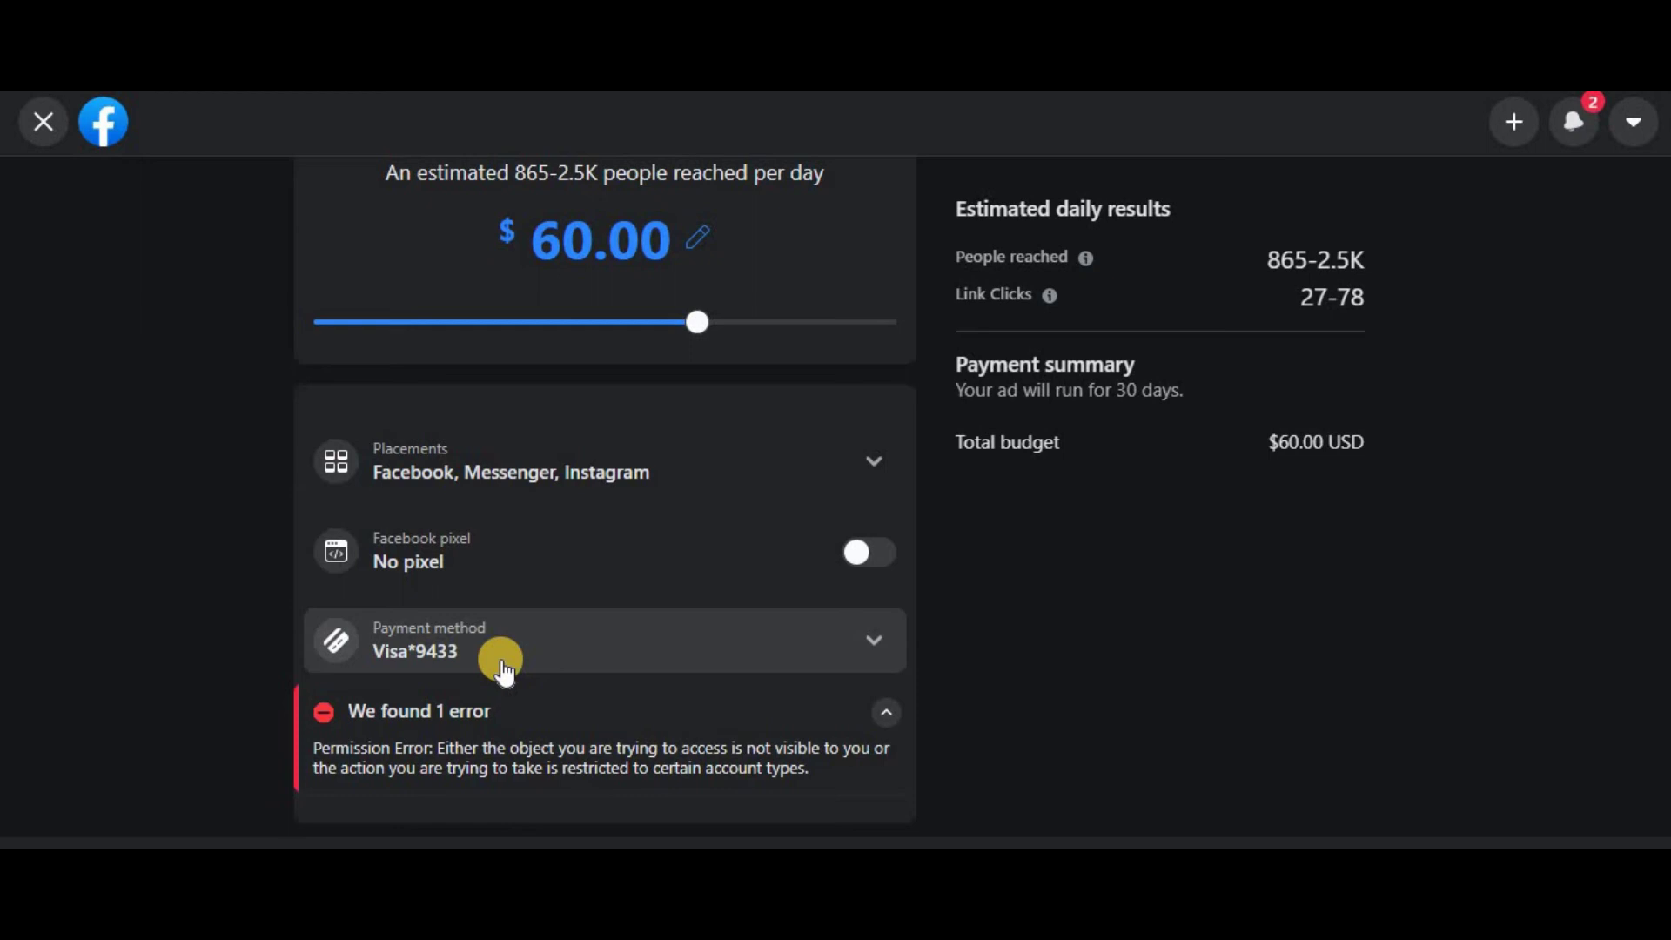
pyautogui.scroll(3, 663, 661)
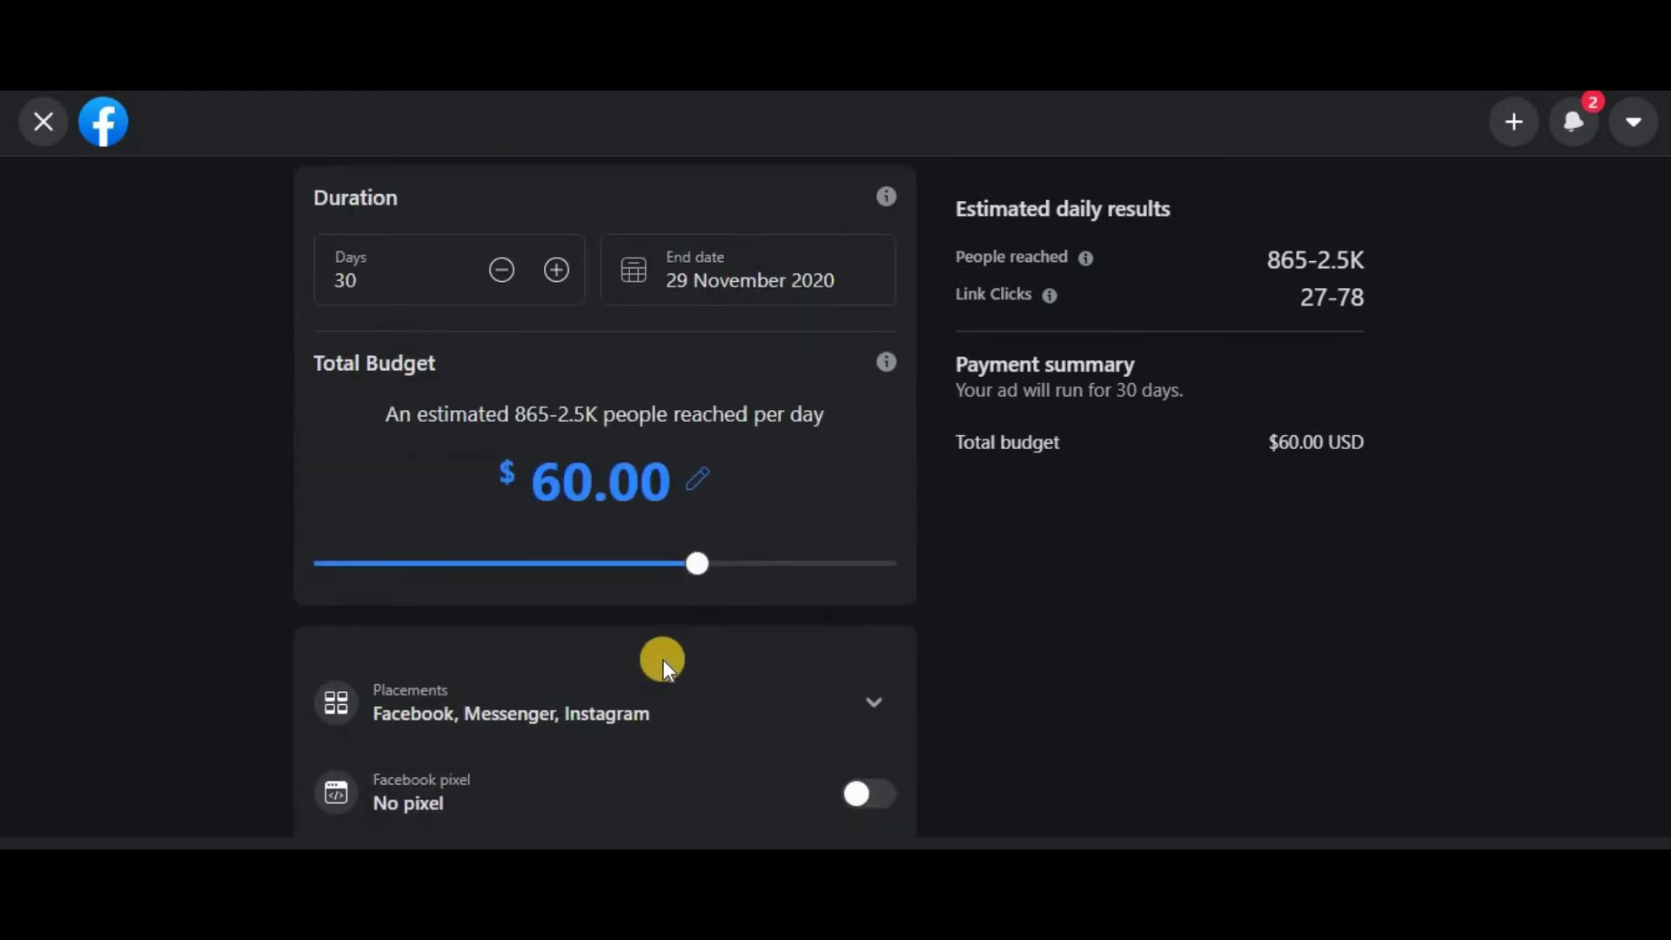
pyautogui.scroll(-3, 663, 659)
pyautogui.scroll(5, 663, 660)
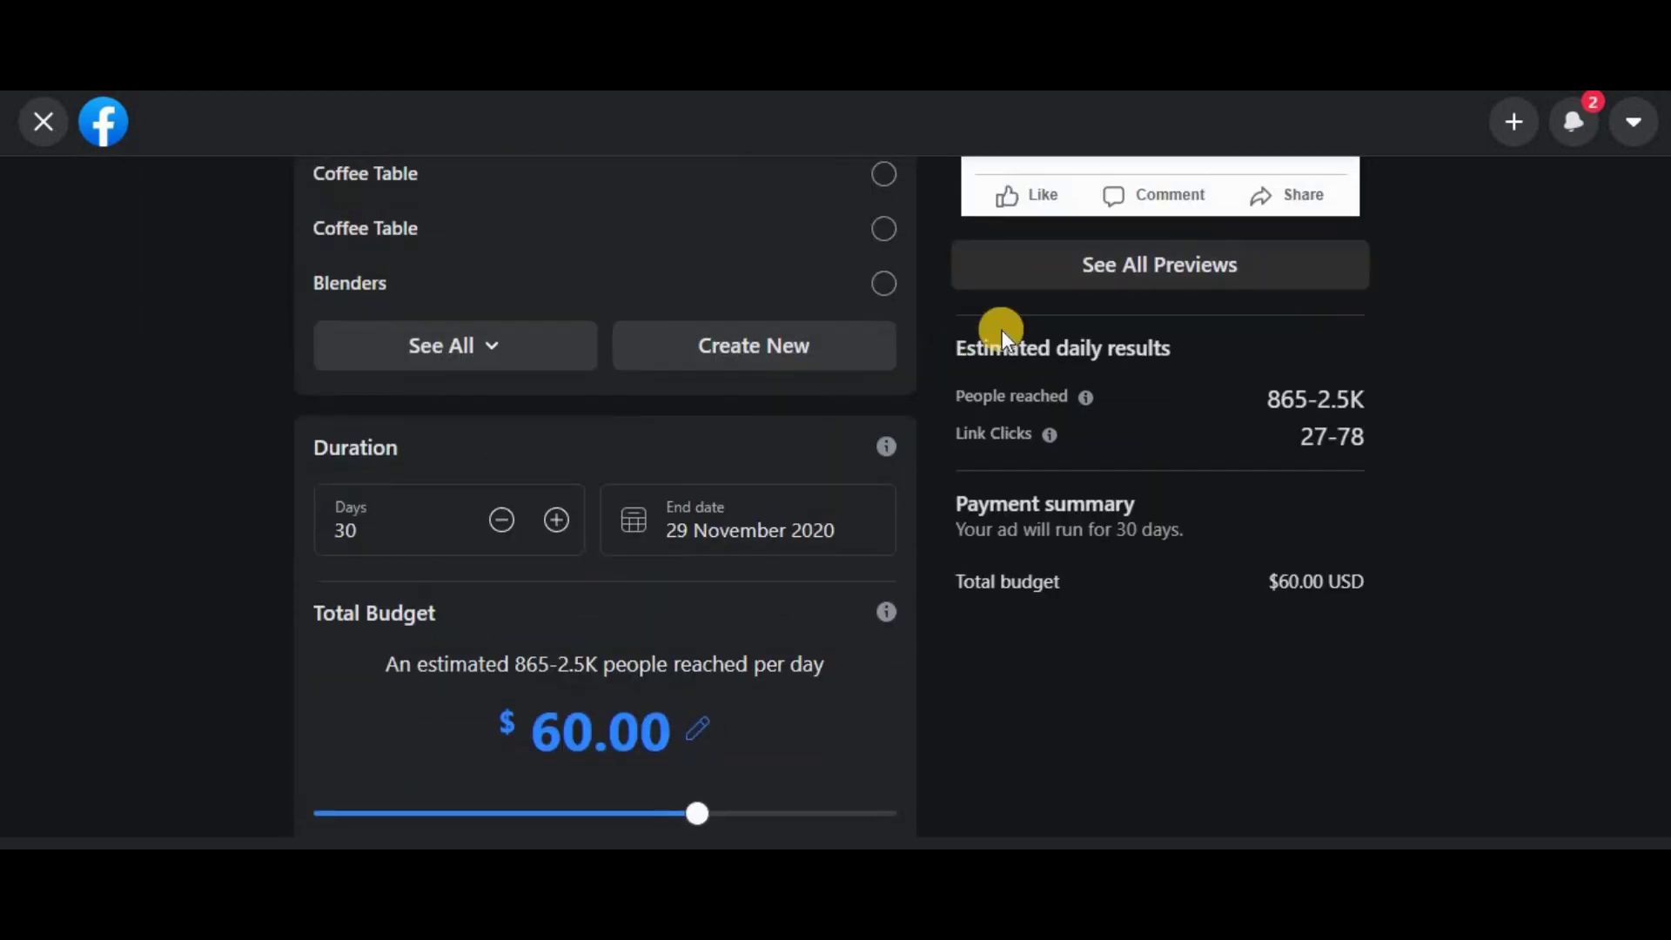
pyautogui.moveTo(962, 342); pyautogui.dragTo(1212, 343)
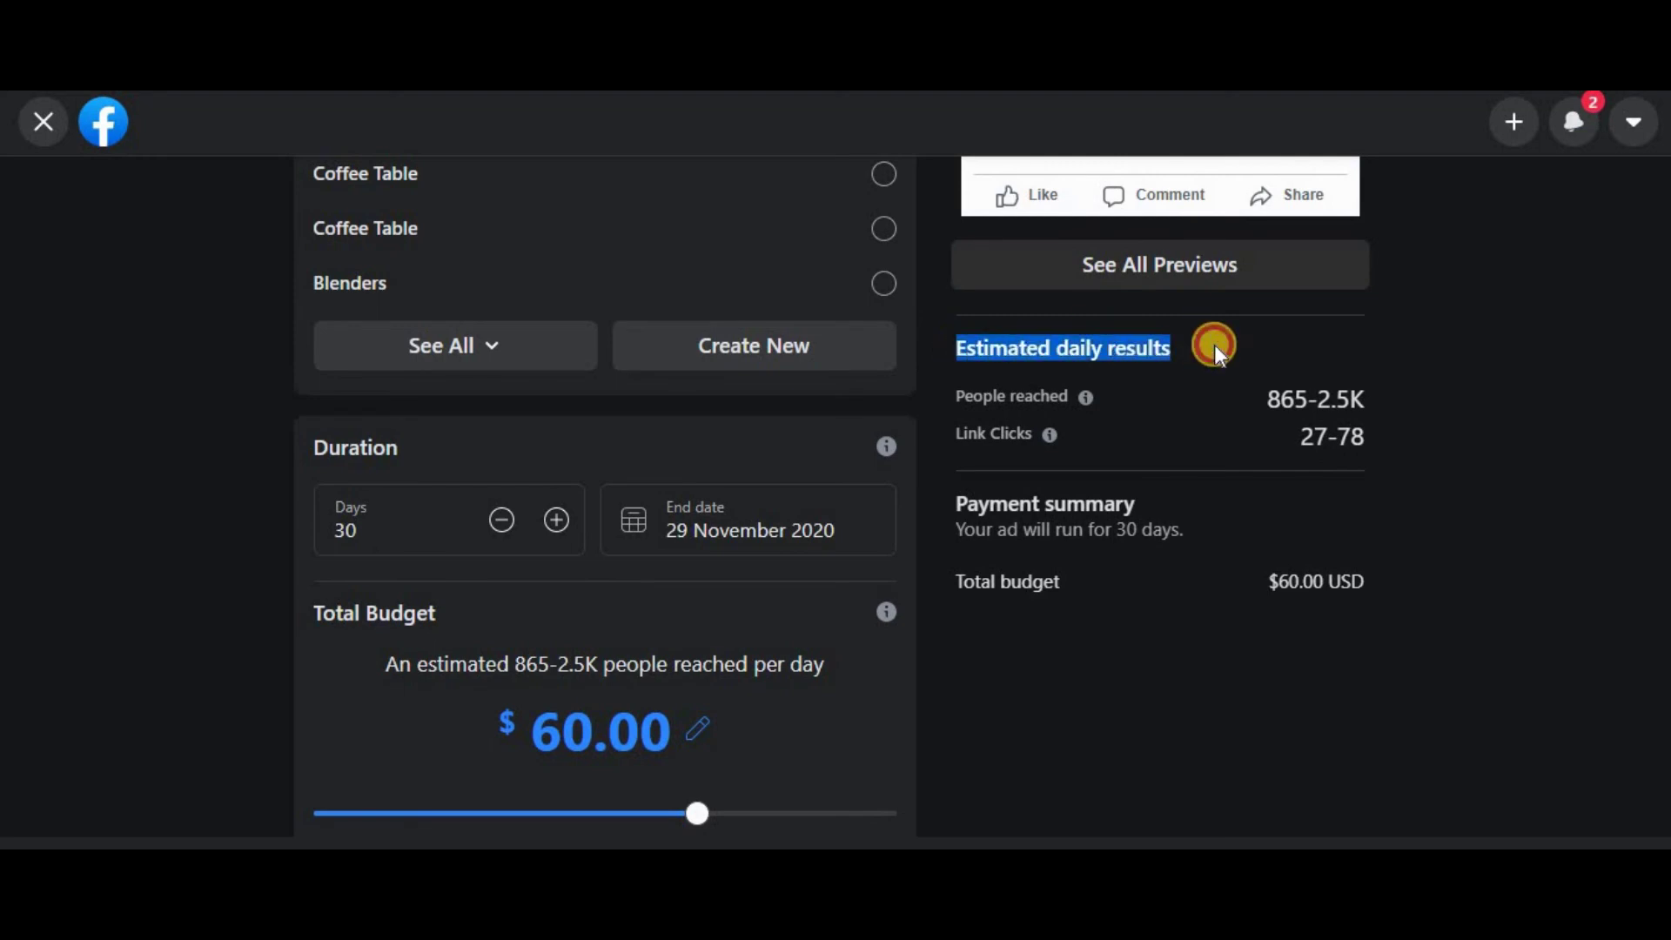
pyautogui.moveTo(1362, 397); pyautogui.dragTo(1293, 409)
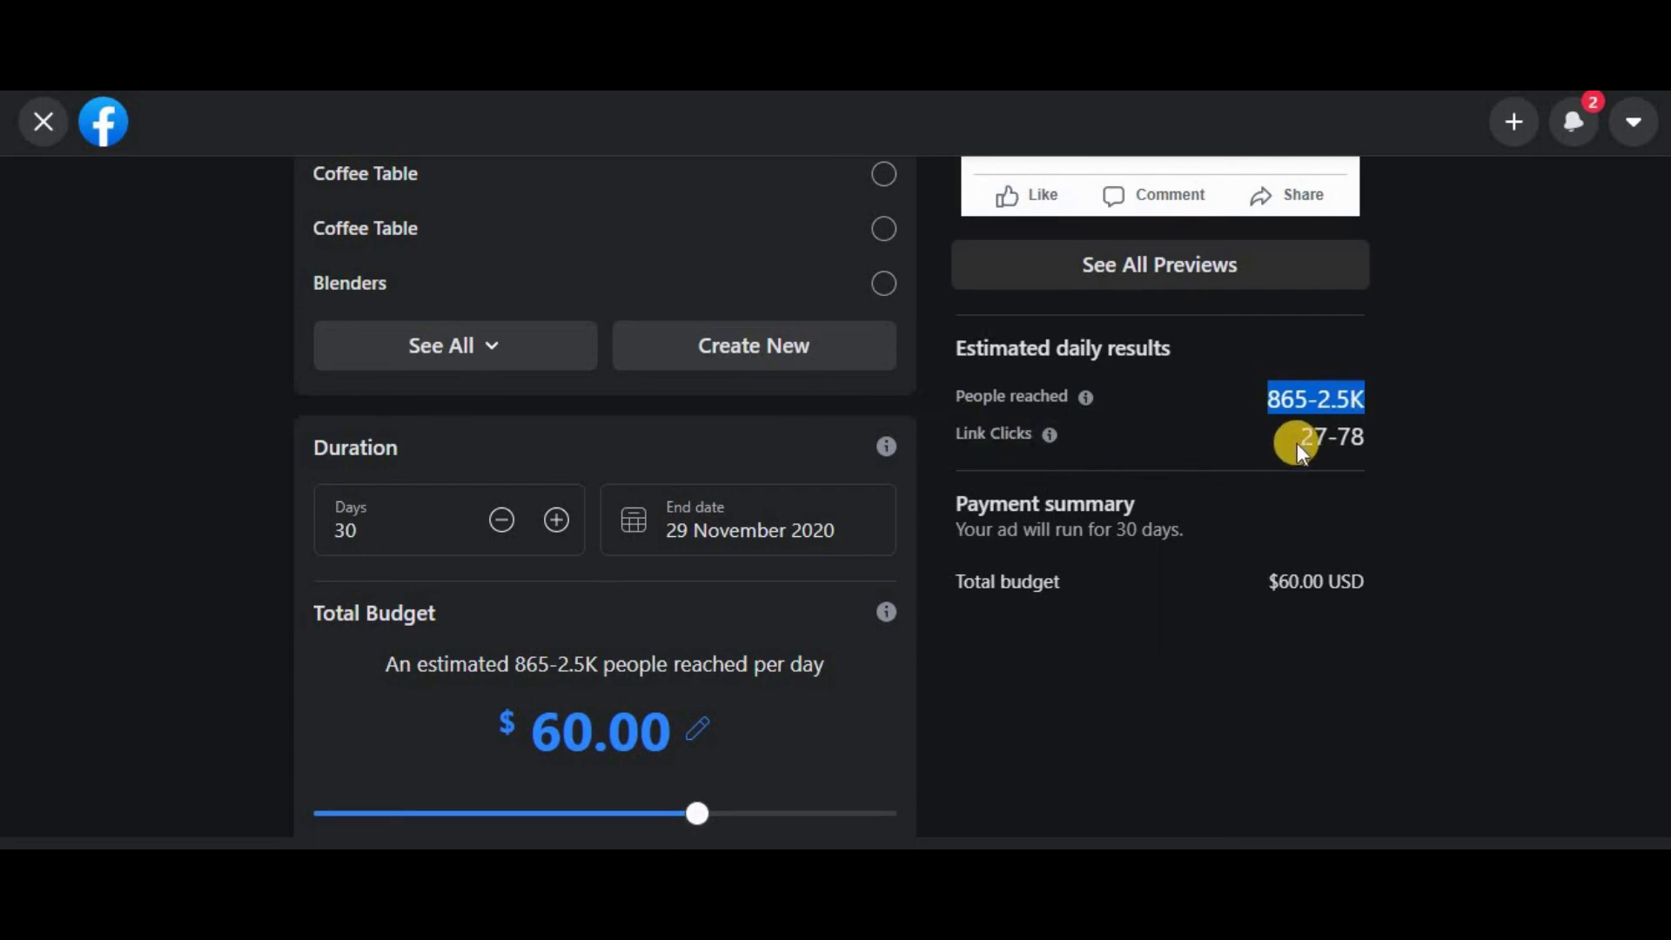
pyautogui.moveTo(1301, 439); pyautogui.dragTo(1354, 441)
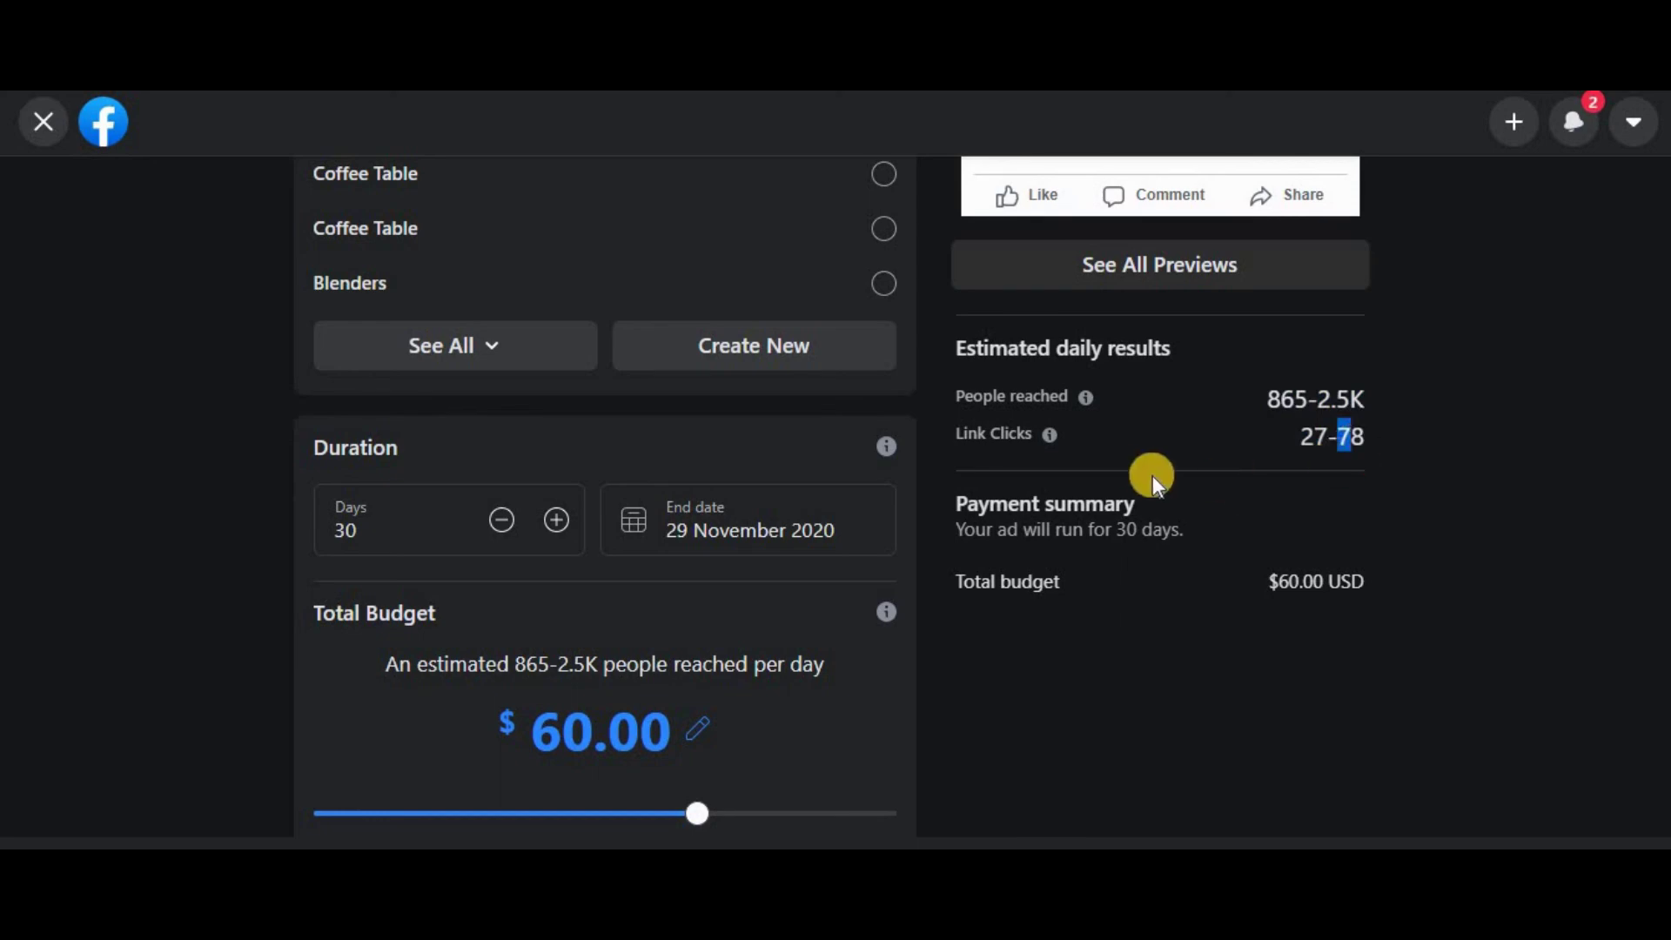
pyautogui.scroll(-2, 1131, 466)
pyautogui.scroll(1, 1480, 539)
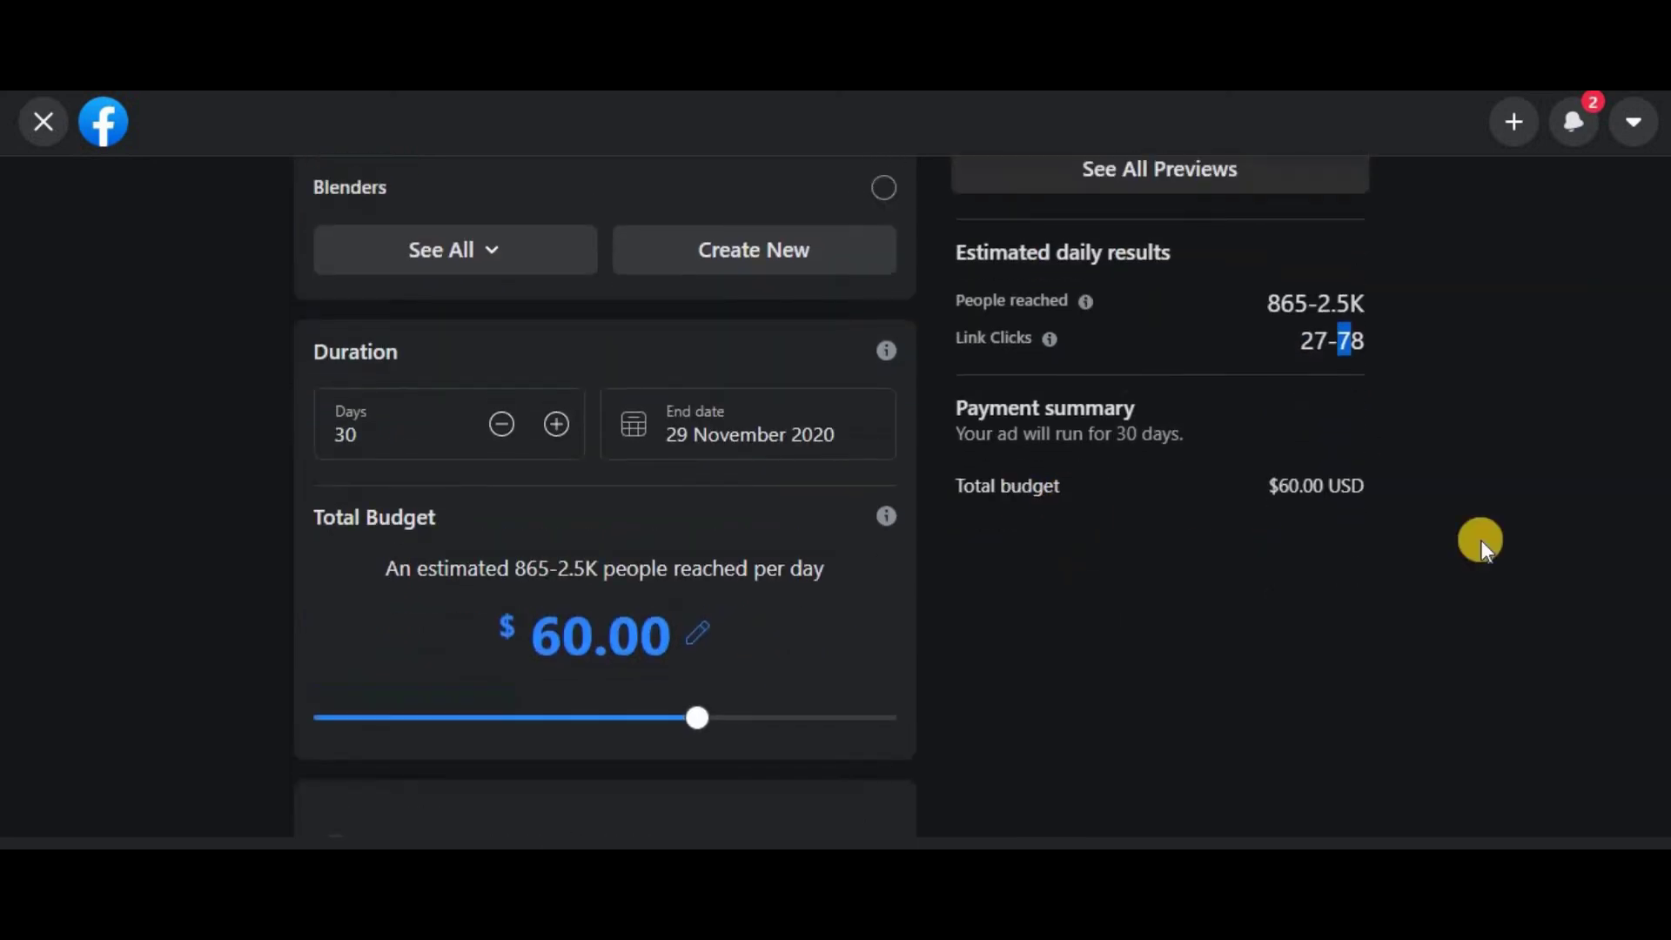
pyautogui.scroll(7, 1480, 539)
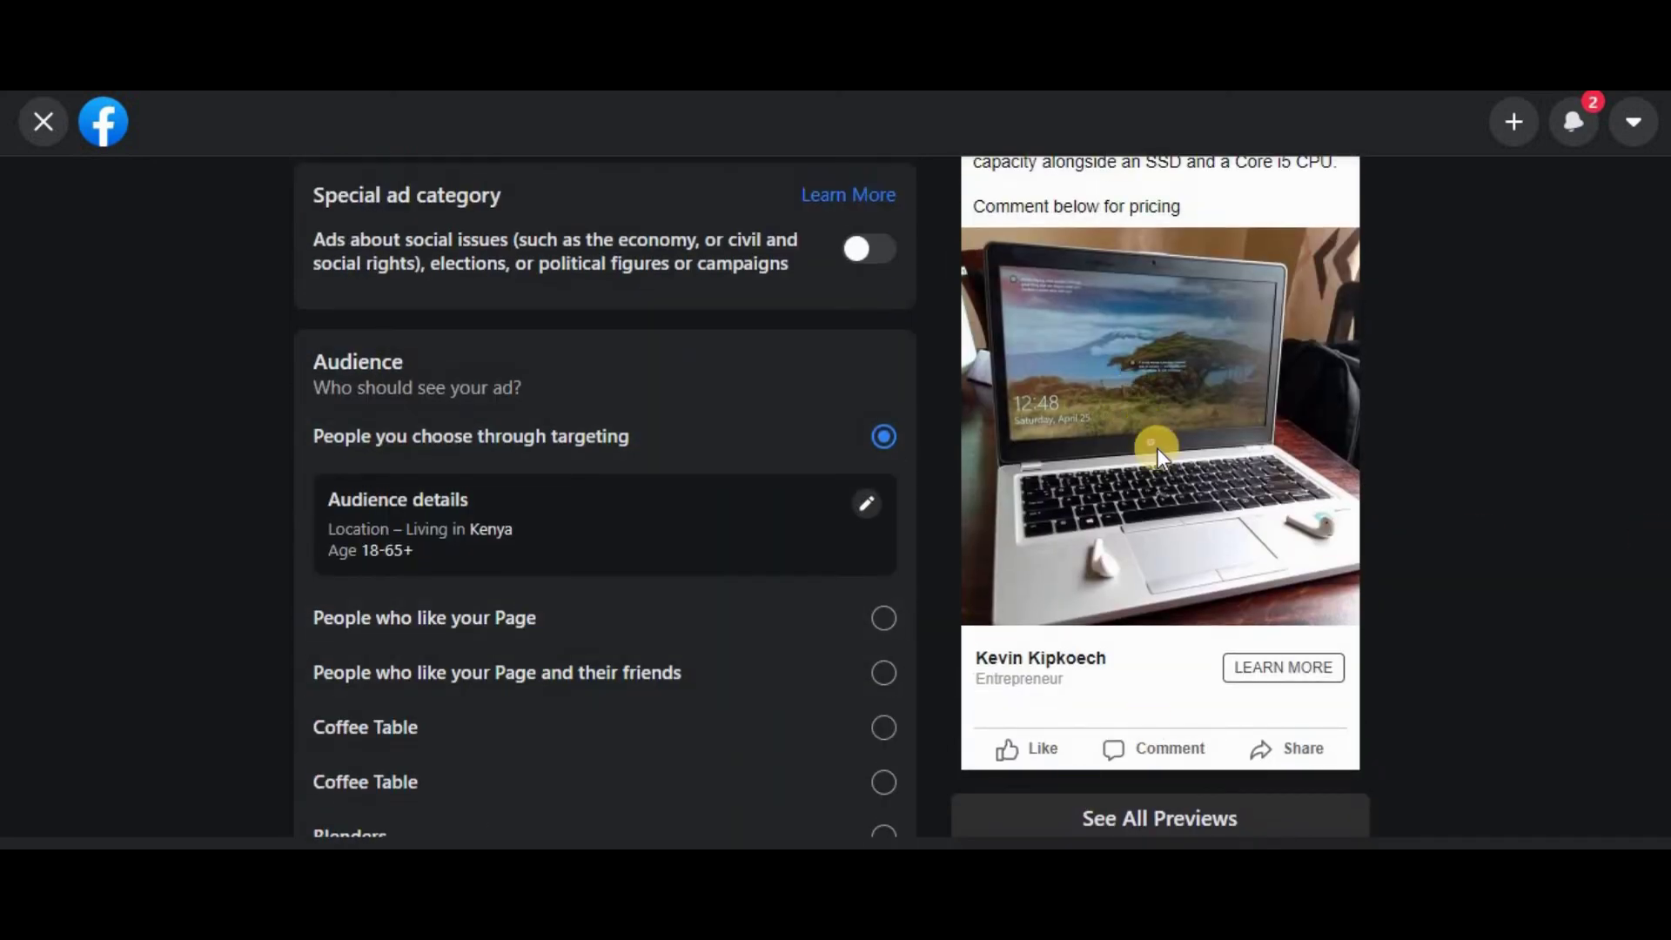
pyautogui.scroll(7, 1157, 447)
pyautogui.scroll(-3, 1255, 404)
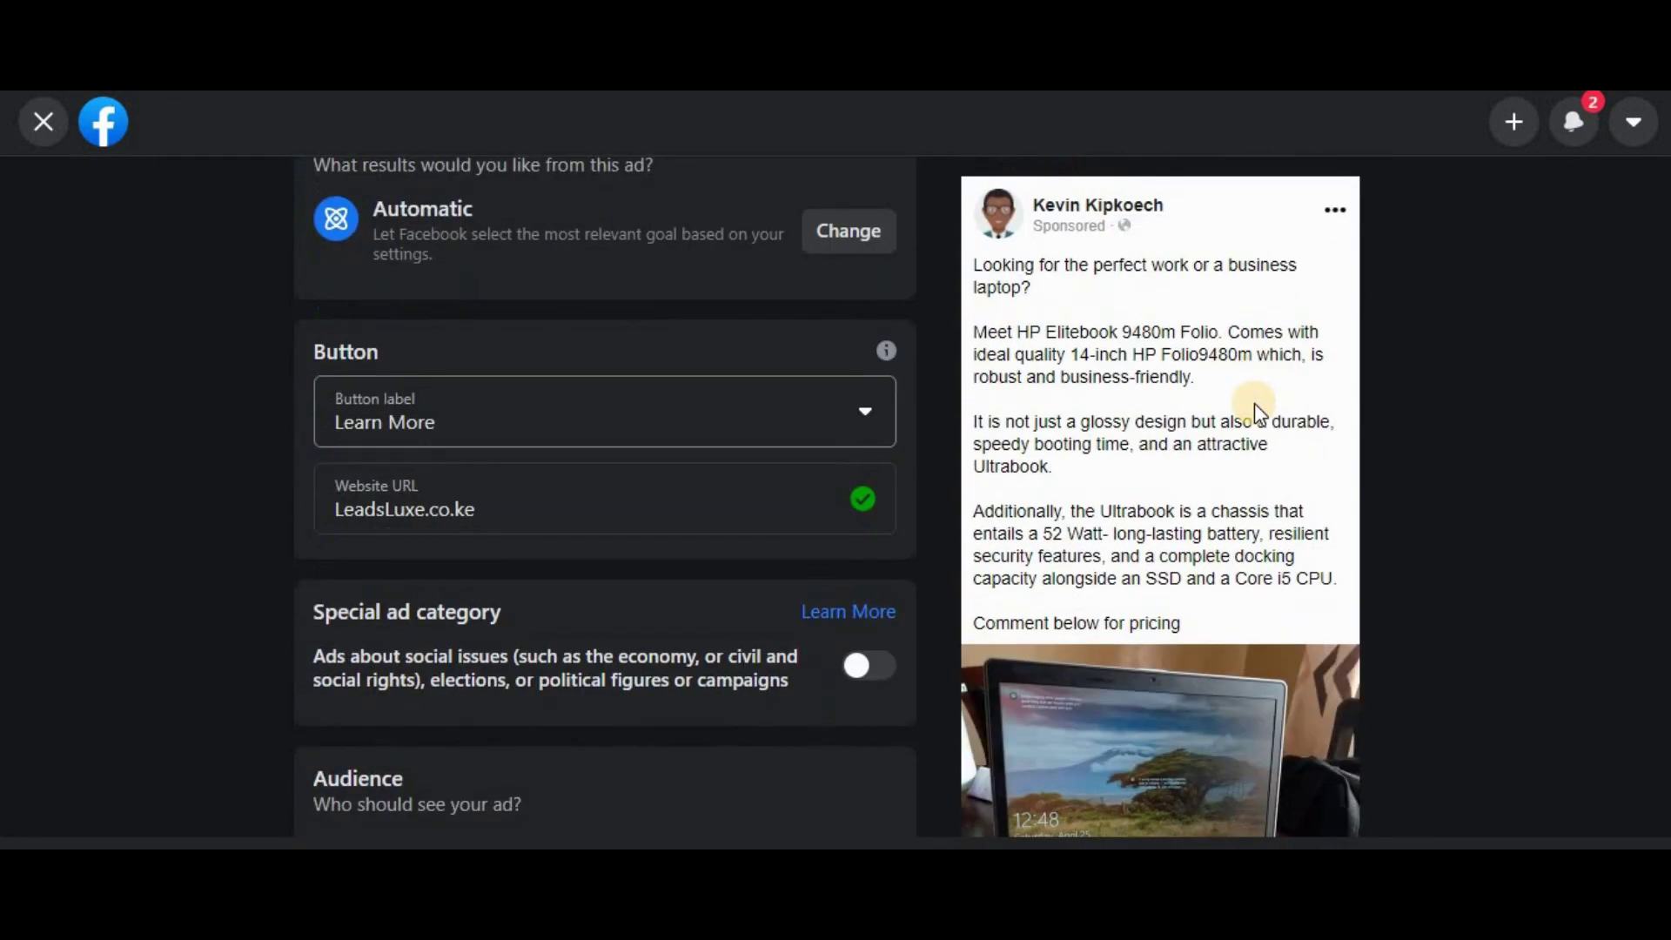
pyautogui.scroll(2, 1255, 404)
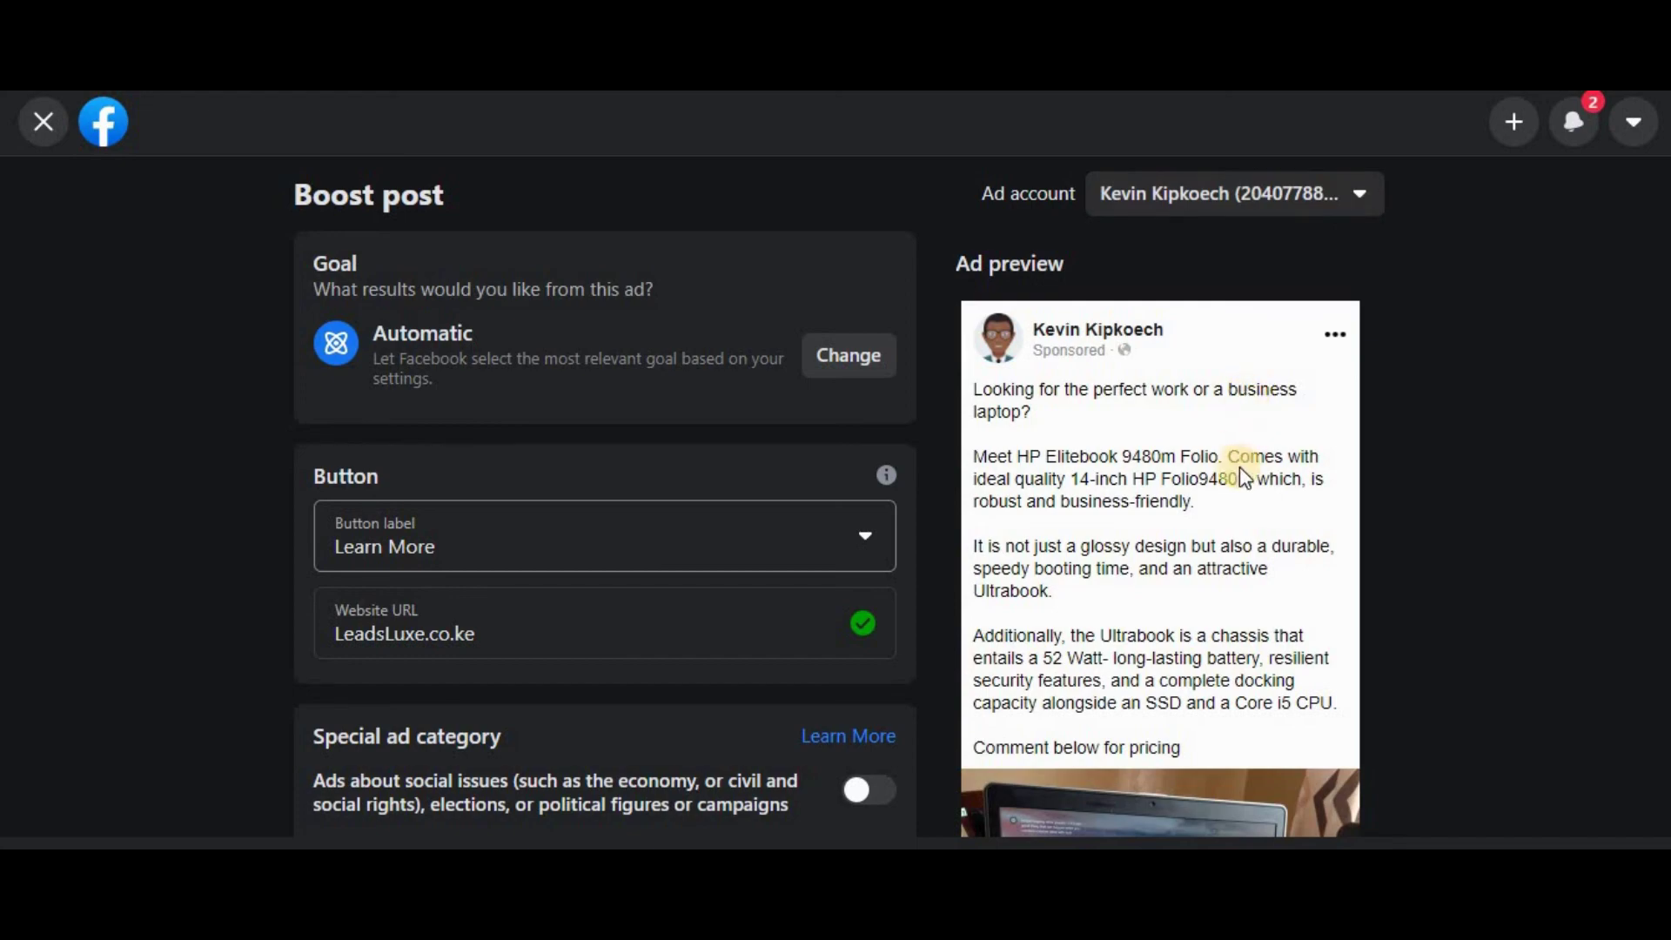
pyautogui.scroll(-14, 1239, 466)
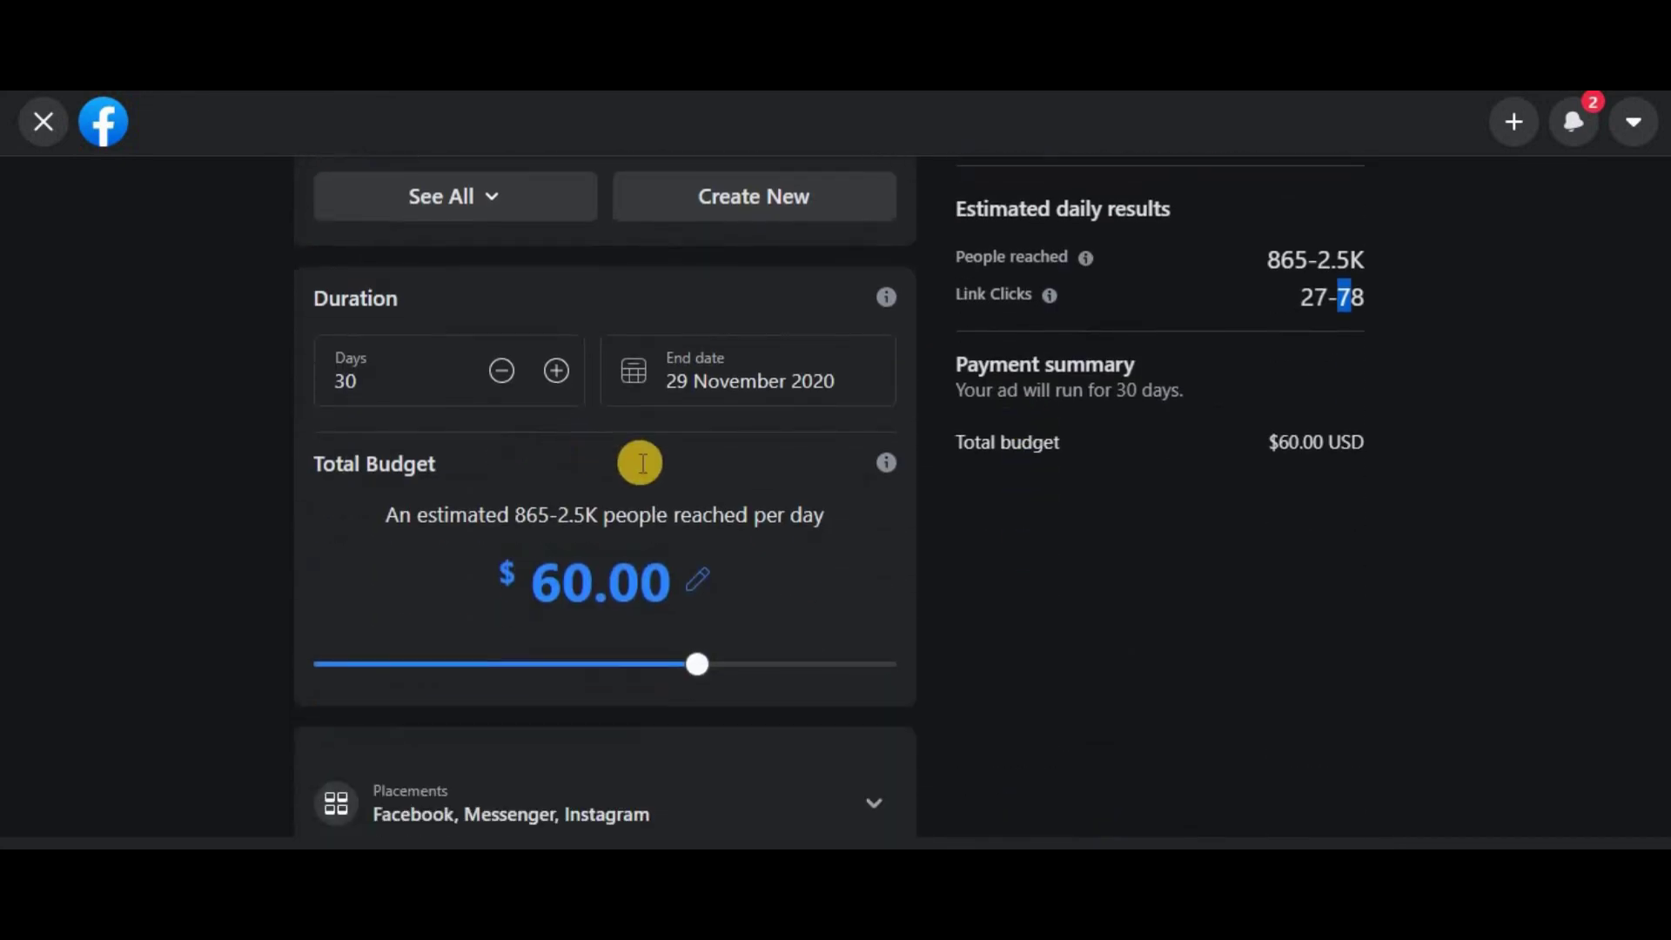
pyautogui.scroll(-4, 802, 508)
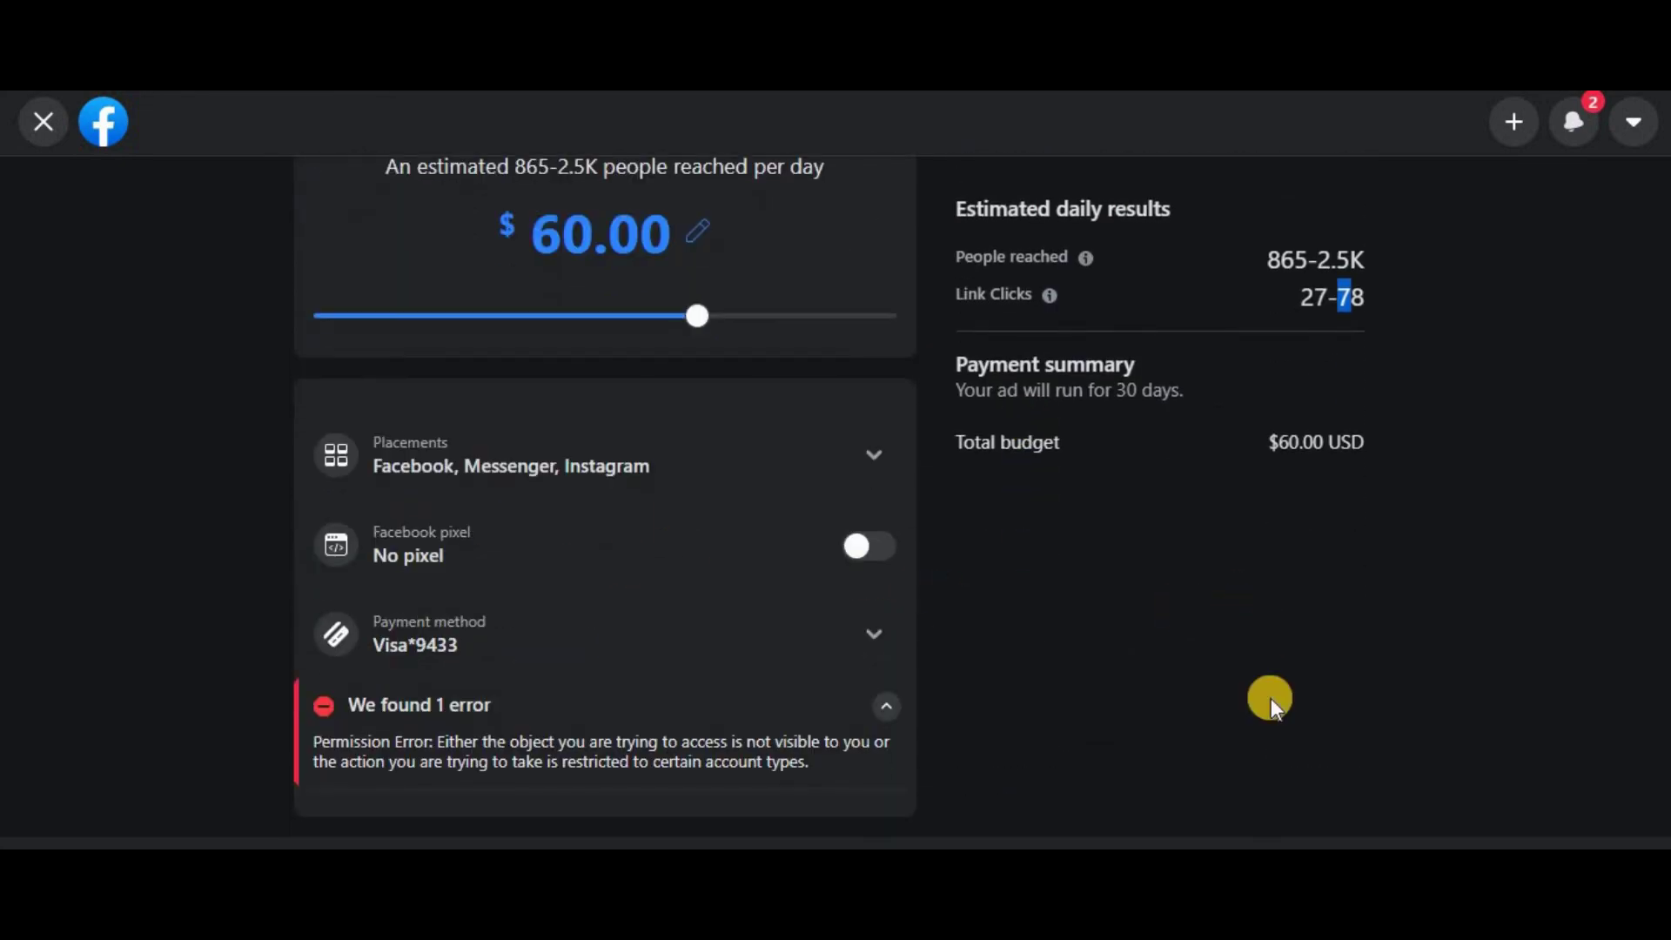